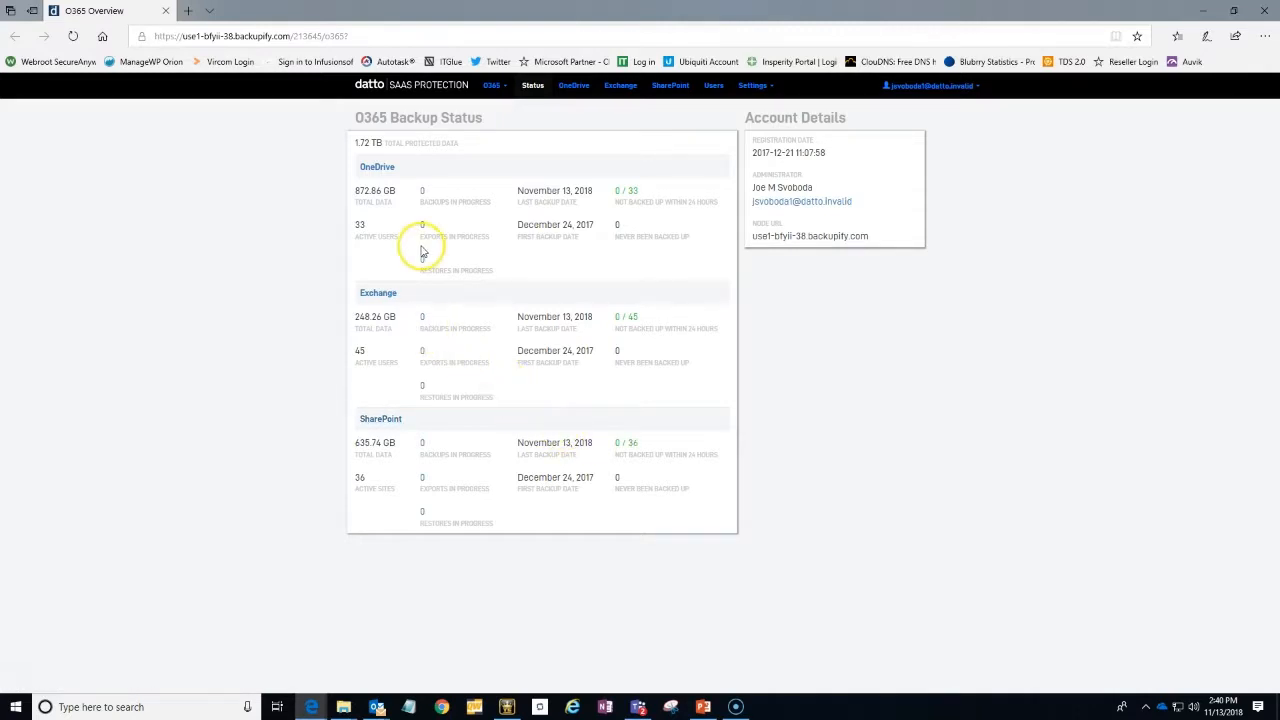
Look up the user by first name in the Exchange backups and open the second matching mailbox
{"action": "left_click", "coordinate": [394, 300]}
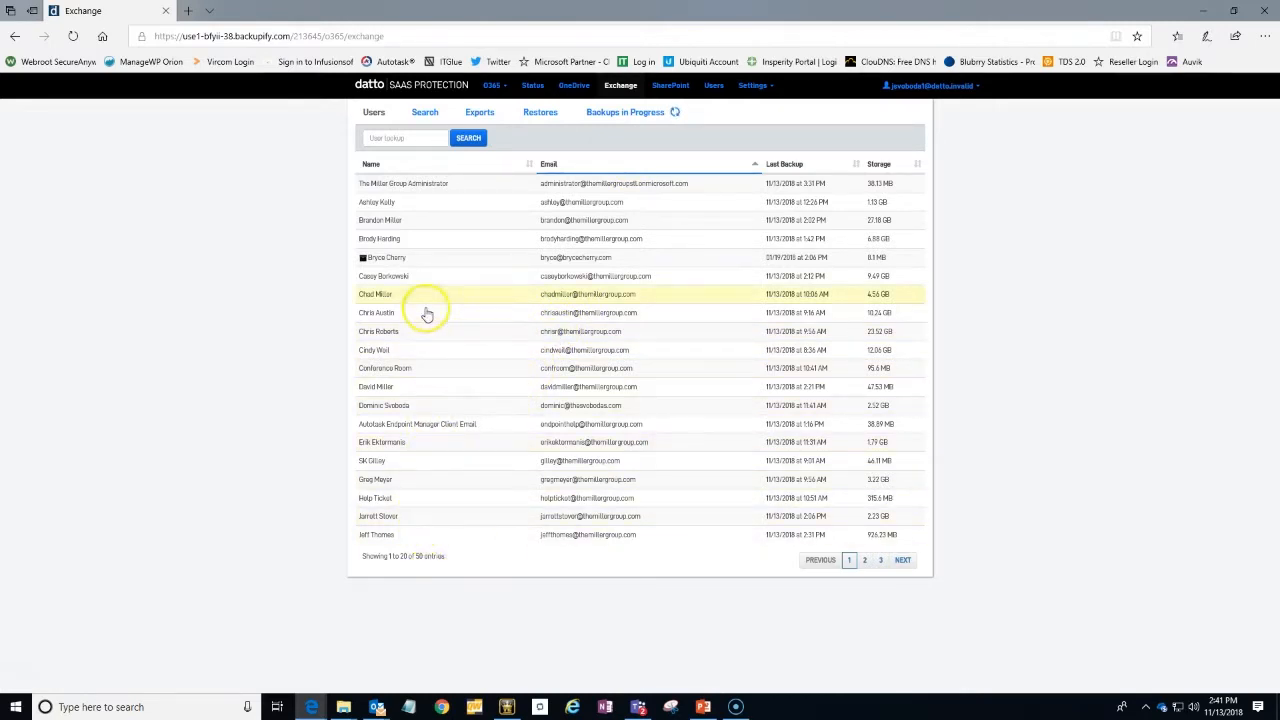
{"action": "left_click", "coordinate": [400, 139]}
{"action": "type", "text": "jo"}
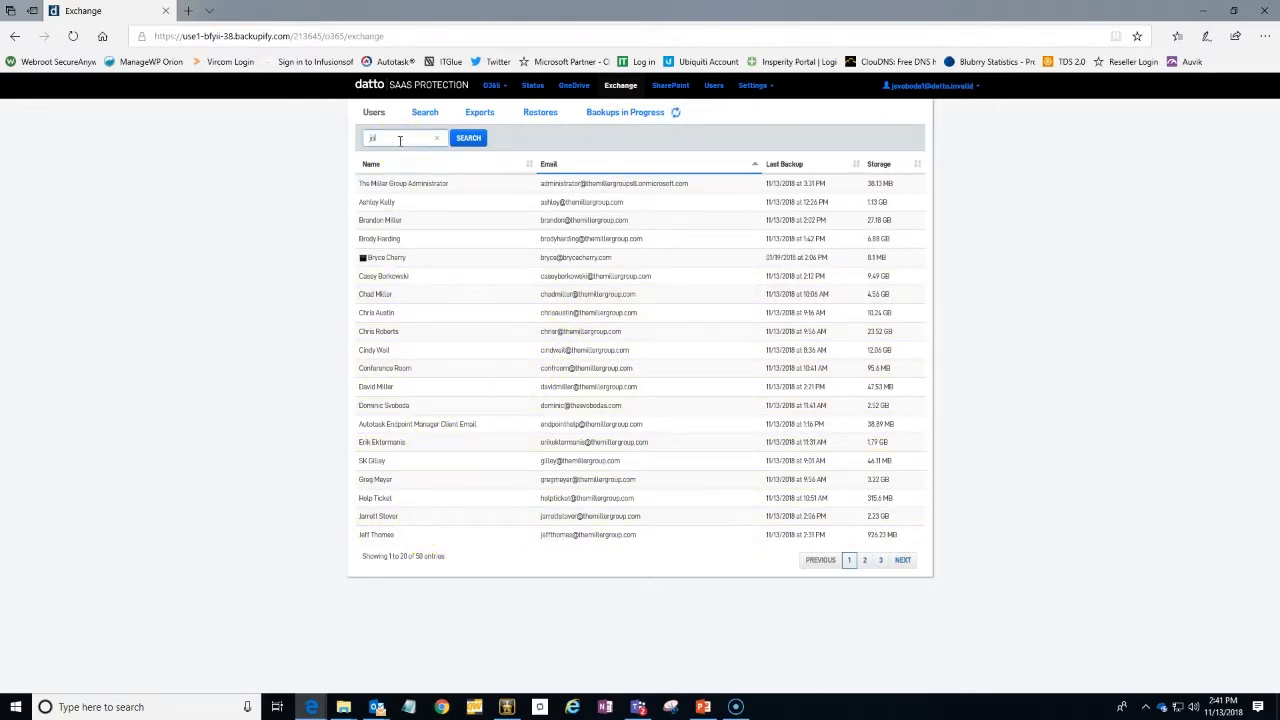
{"action": "type", "text": "e"}
{"action": "key", "text": "Return"}
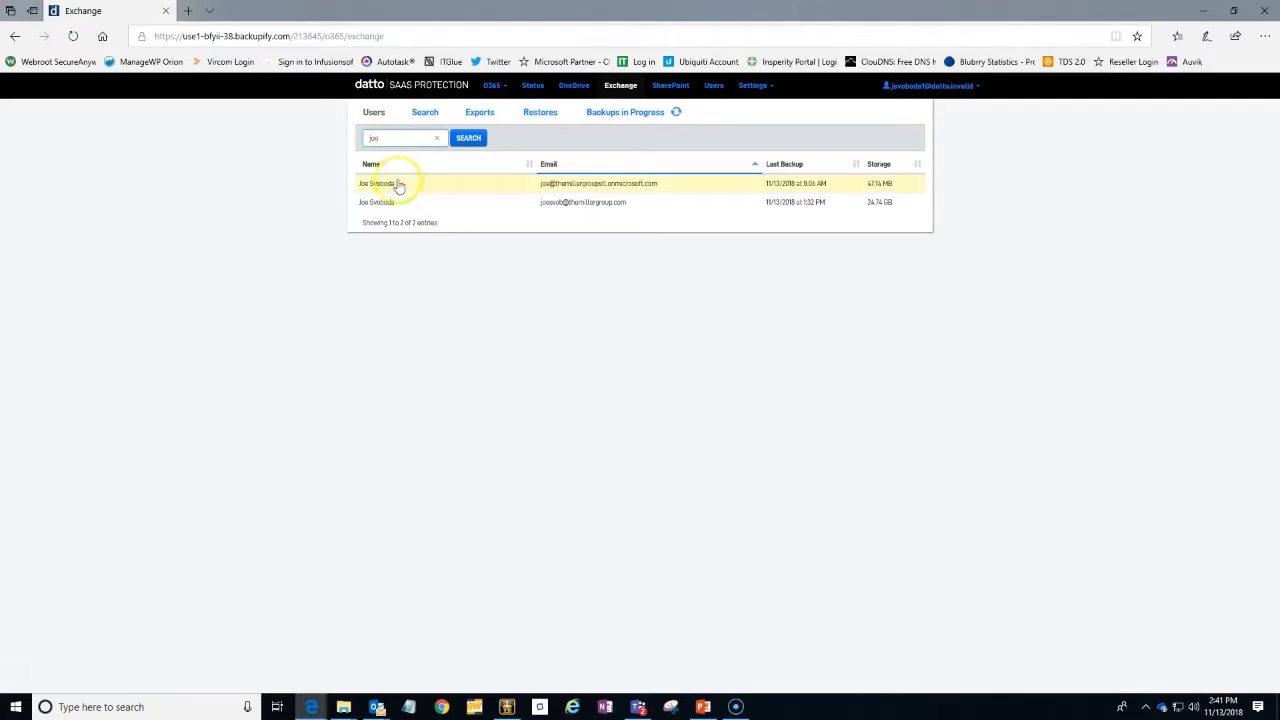
{"action": "left_click", "coordinate": [399, 209]}
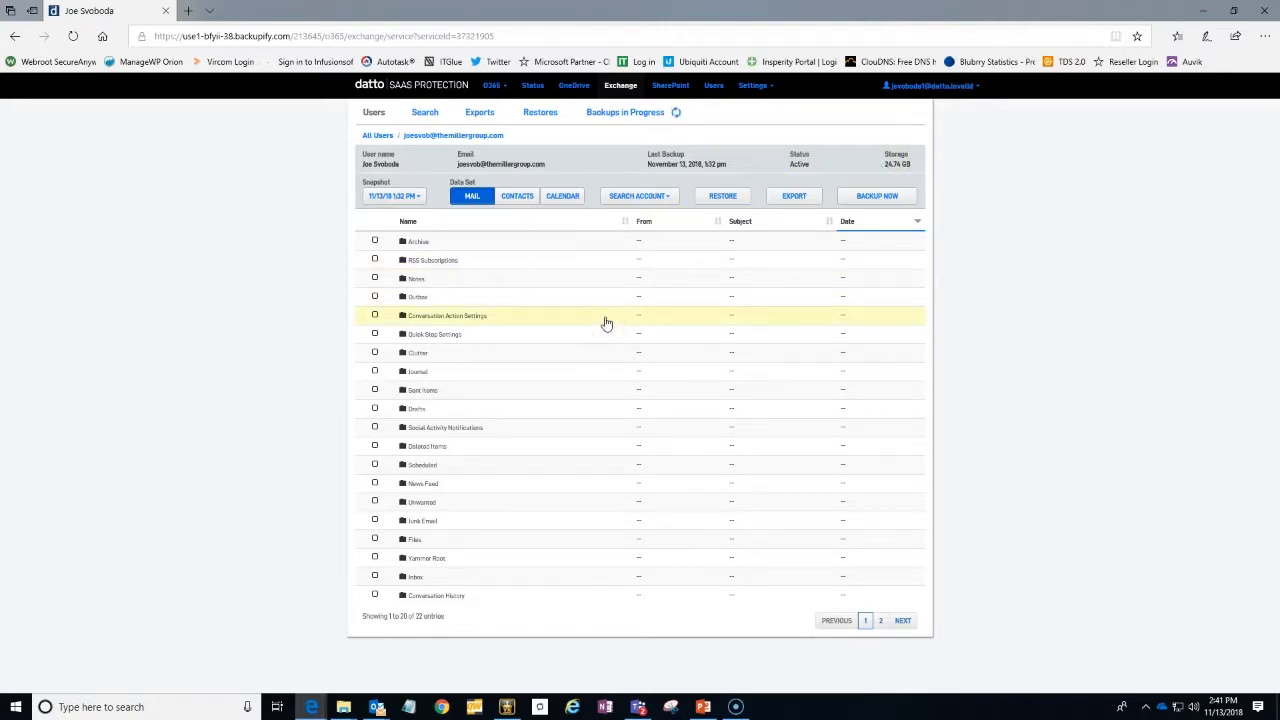
View the mailbox's Contacts and Calendar data sets, and return to the Mail data set
{"action": "left_click", "coordinate": [516, 197]}
{"action": "left_click", "coordinate": [505, 198]}
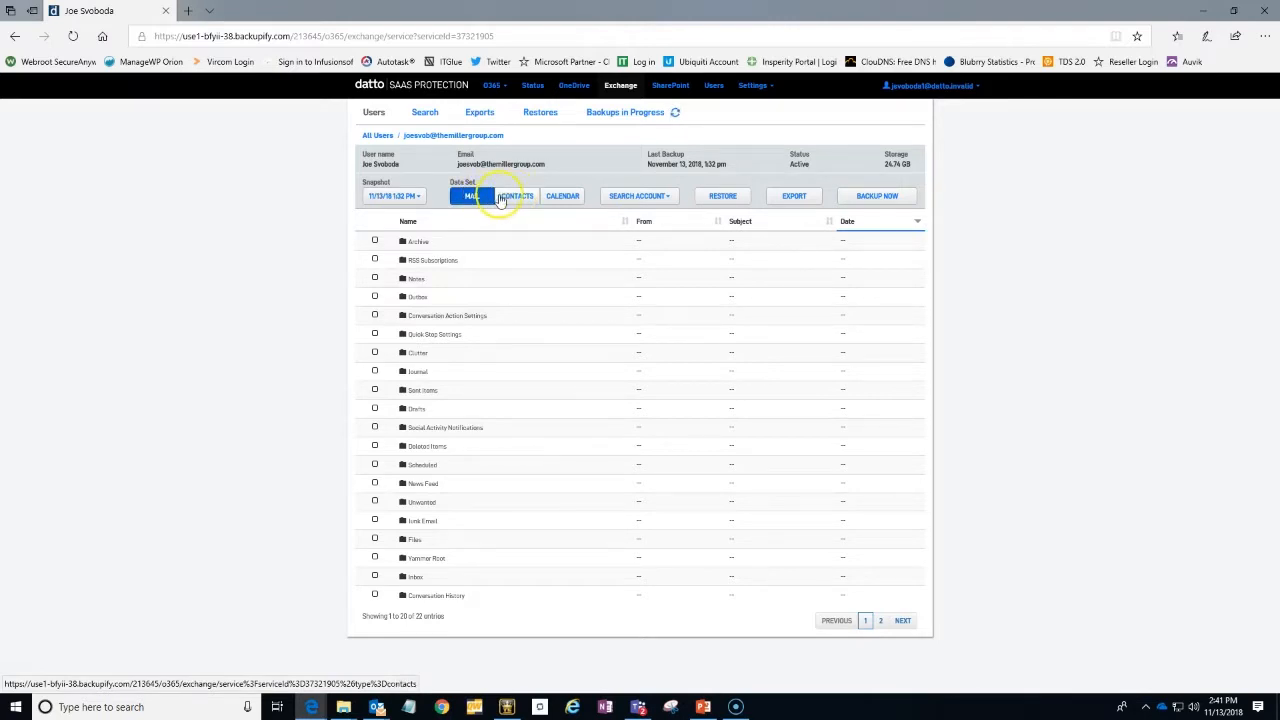
{"action": "left_click", "coordinate": [559, 201]}
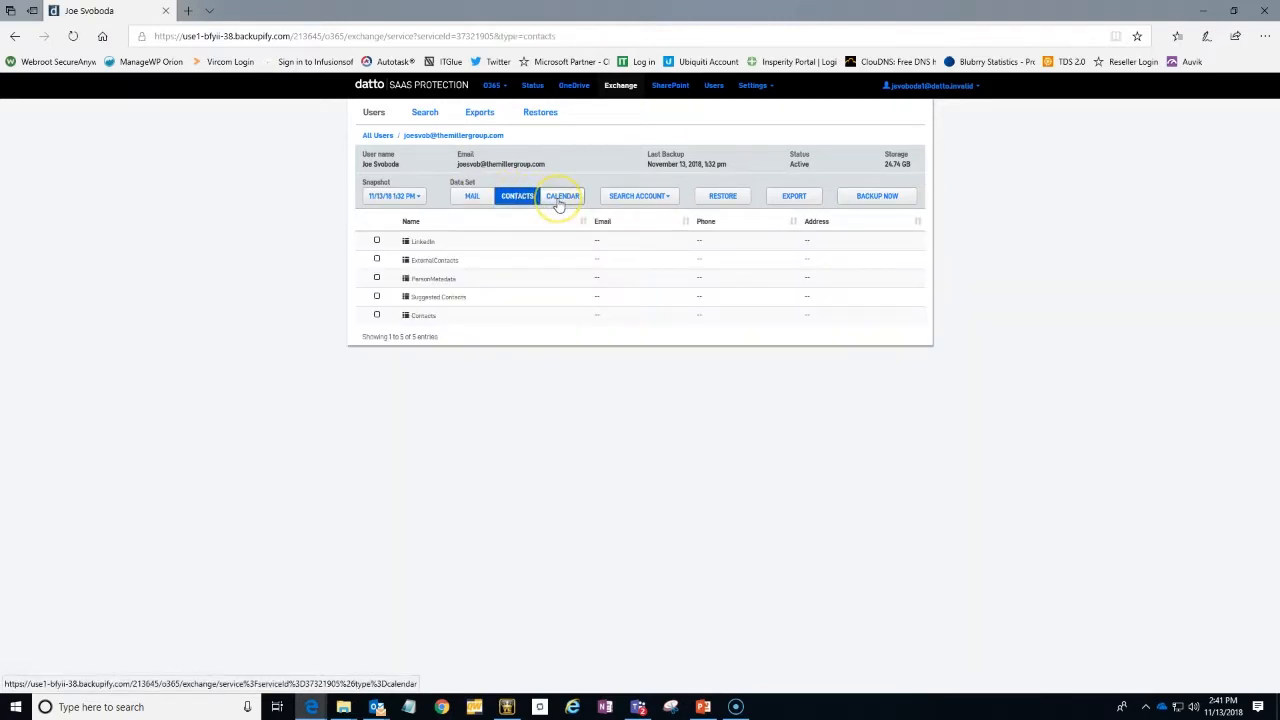
{"action": "left_click", "coordinate": [471, 196]}
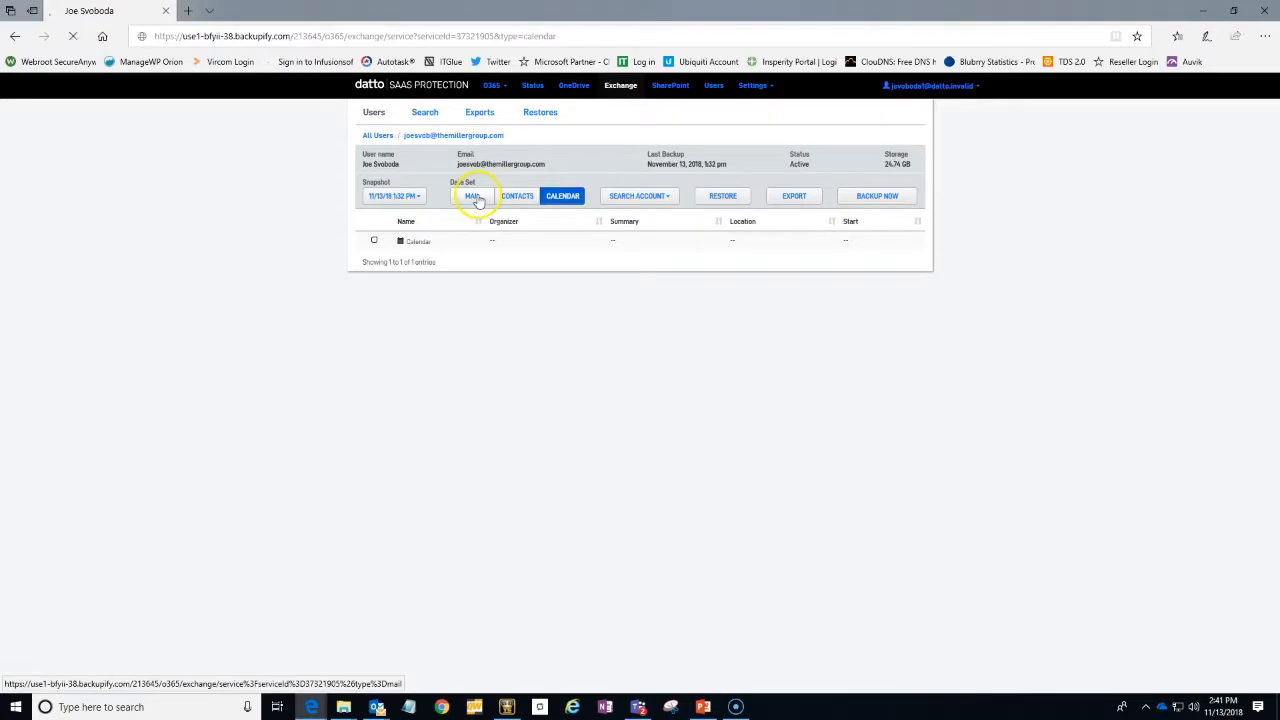
Browse the mailbox's available snapshots for November 12 and for April 1 and 8, 2018
{"action": "left_click", "coordinate": [410, 197]}
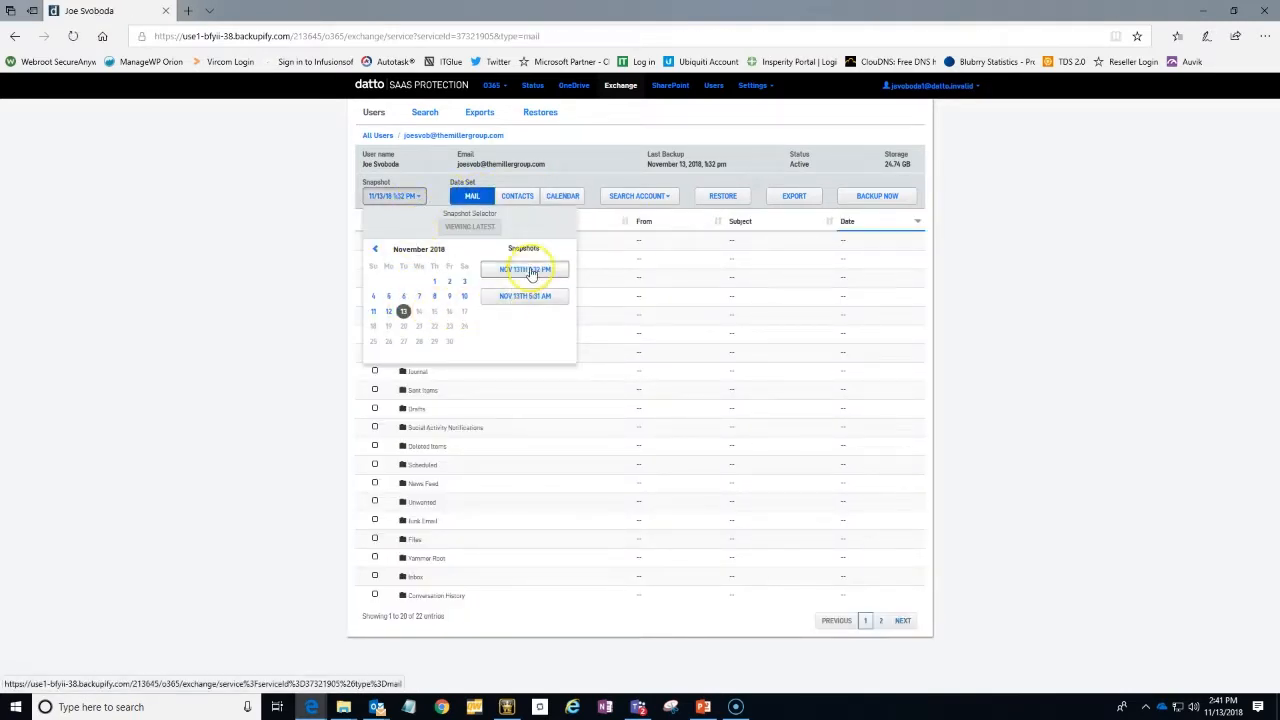
{"action": "left_click", "coordinate": [388, 310]}
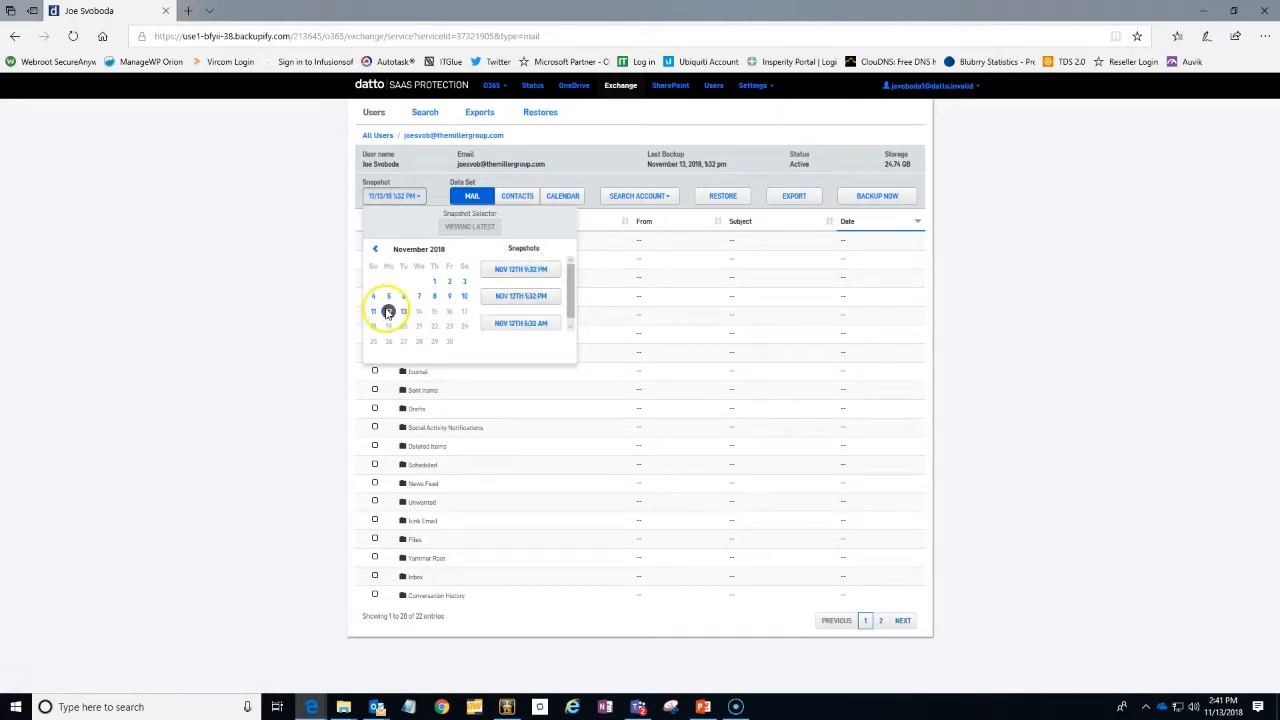
{"action": "left_click", "coordinate": [375, 251]}
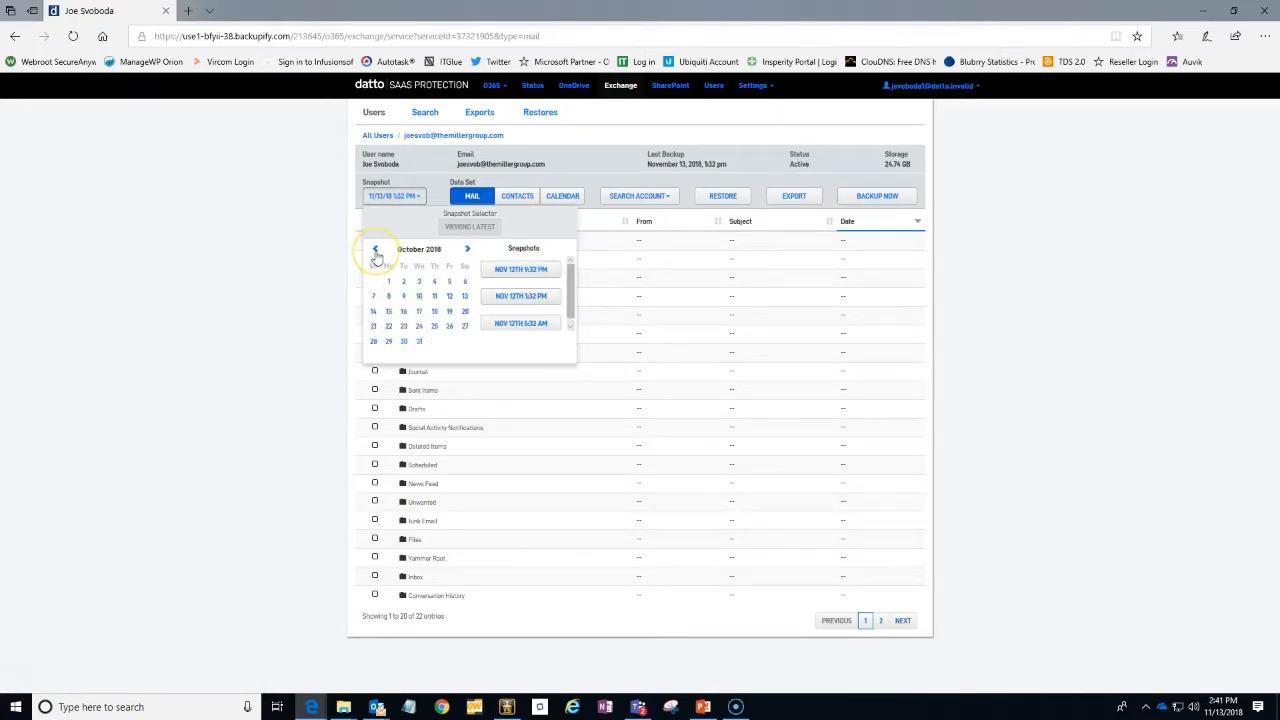
{"action": "double_click", "coordinate": [375, 251]}
{"action": "triple_click", "coordinate": [375, 251]}
{"action": "left_click", "coordinate": [375, 251]}
{"action": "left_click", "coordinate": [373, 296]}
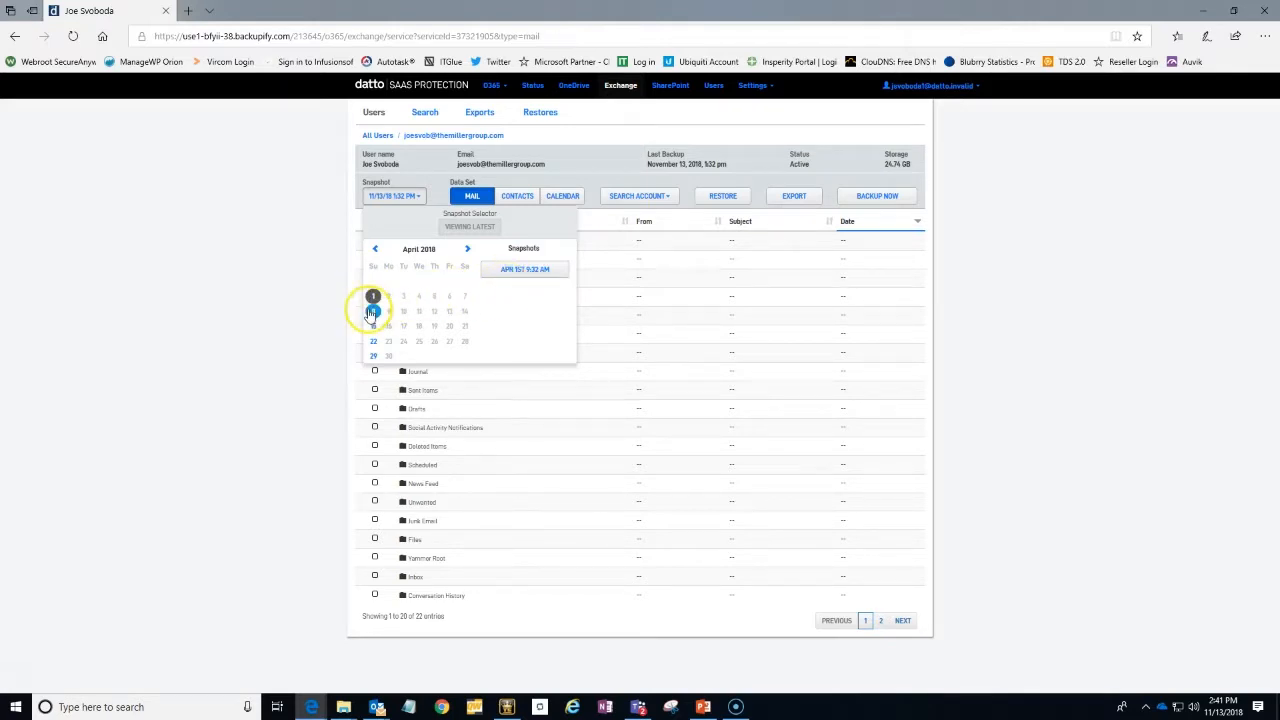
{"action": "left_click", "coordinate": [373, 311]}
Browse the mailbox's available August 2018 snapshots, including those for August 25, 24 and 30
{"action": "left_click", "coordinate": [467, 250]}
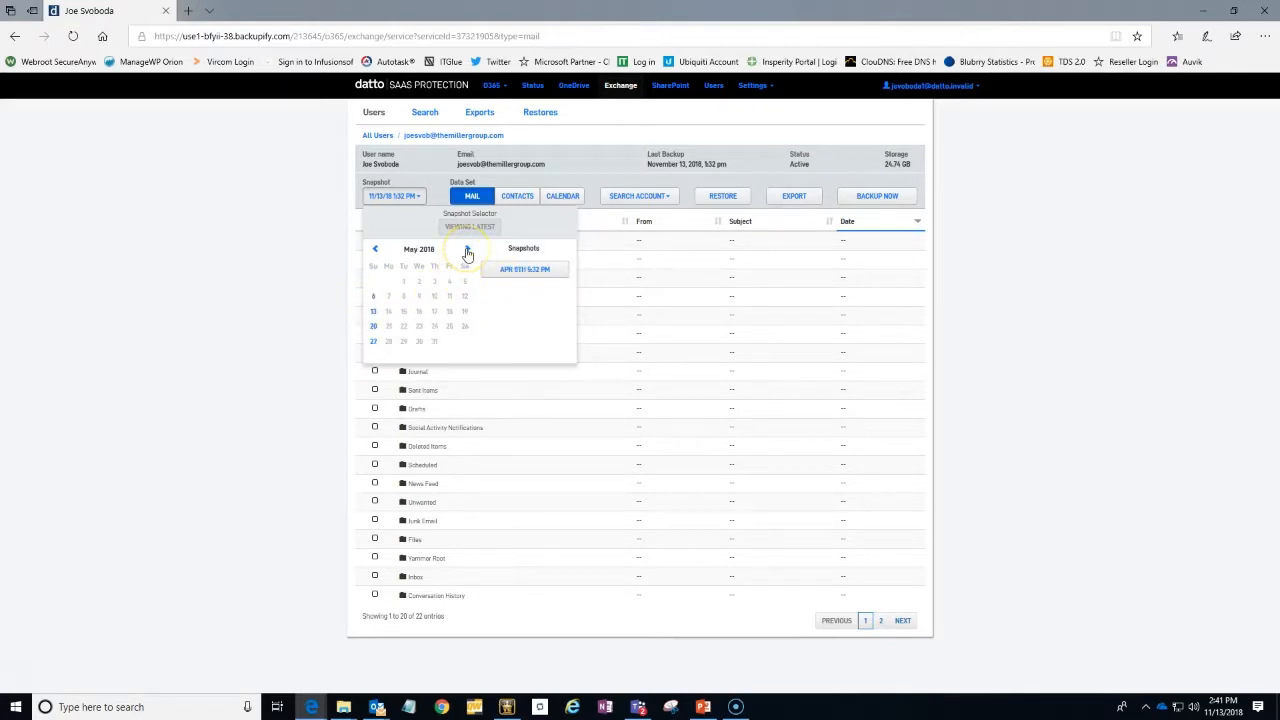
{"action": "left_click", "coordinate": [467, 250]}
{"action": "left_click", "coordinate": [467, 250]}
{"action": "left_click", "coordinate": [467, 250]}
{"action": "left_click", "coordinate": [434, 312]}
{"action": "left_click", "coordinate": [464, 326]}
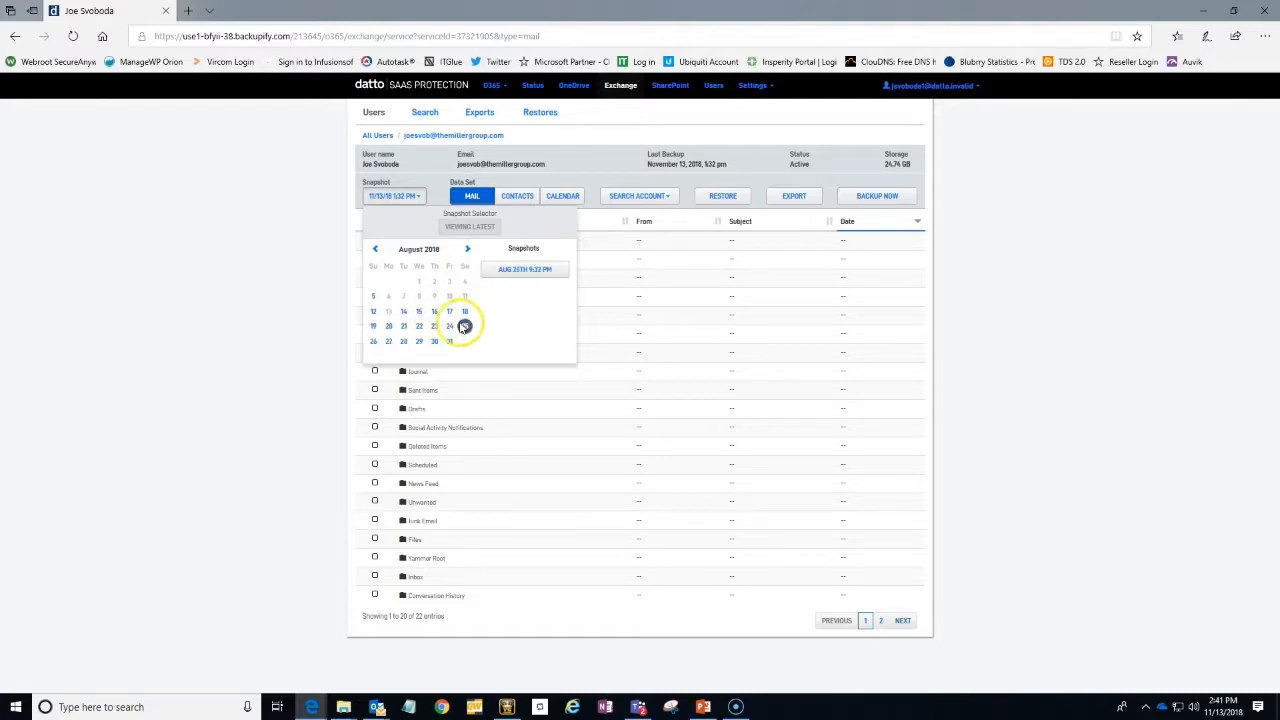
{"action": "left_click", "coordinate": [449, 328]}
{"action": "left_click", "coordinate": [433, 341]}
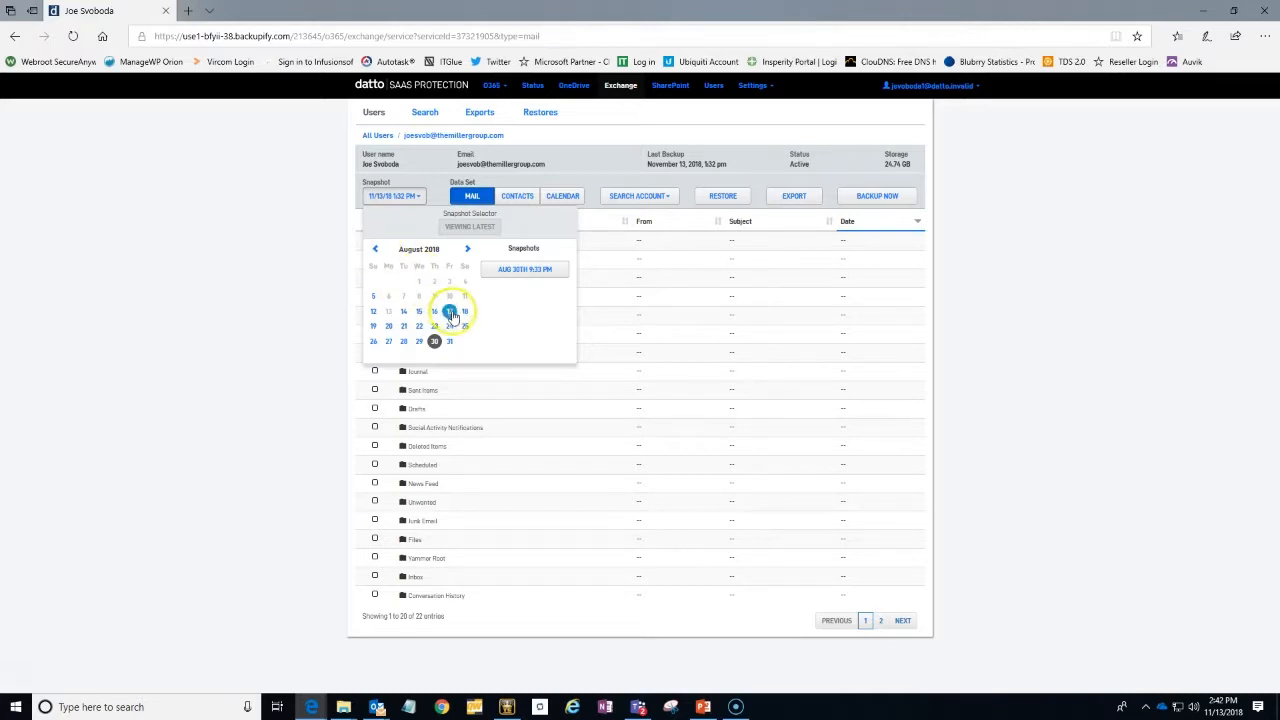
Load the mailbox snapshot from September 14, 2018 at 1:32 PM
{"action": "left_click", "coordinate": [467, 250]}
{"action": "left_click", "coordinate": [450, 312]}
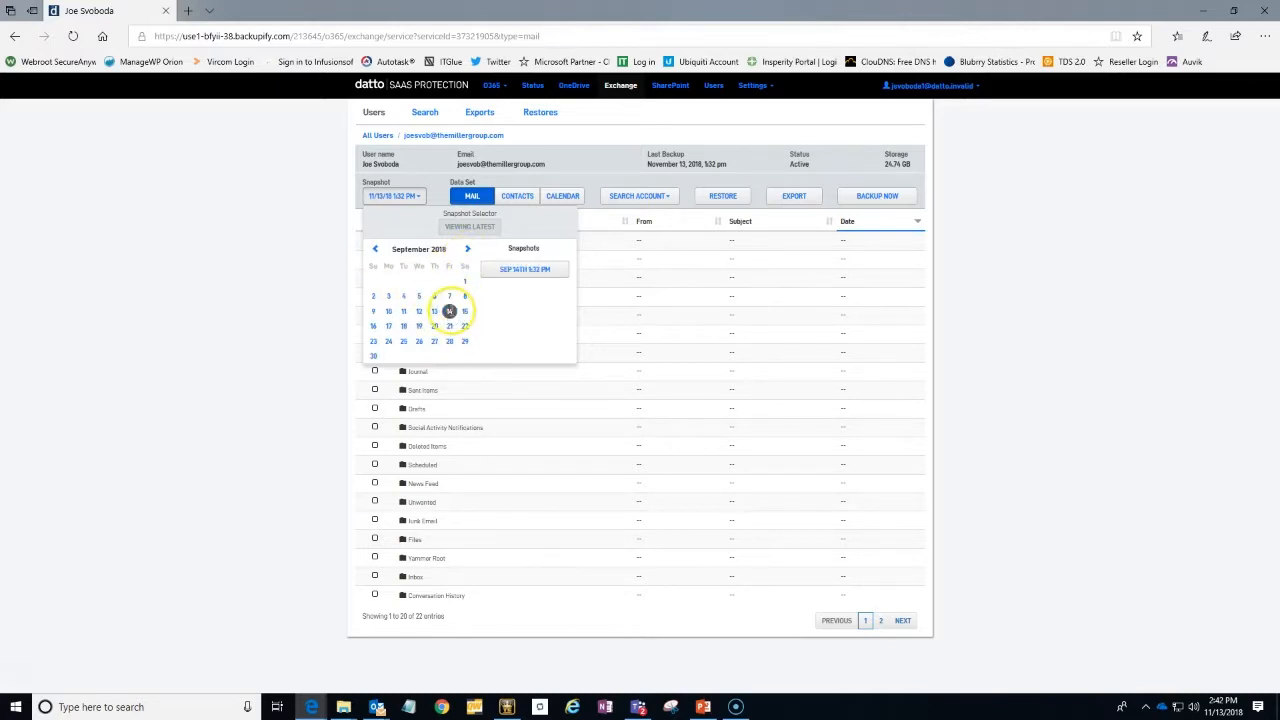
{"action": "left_click", "coordinate": [525, 270]}
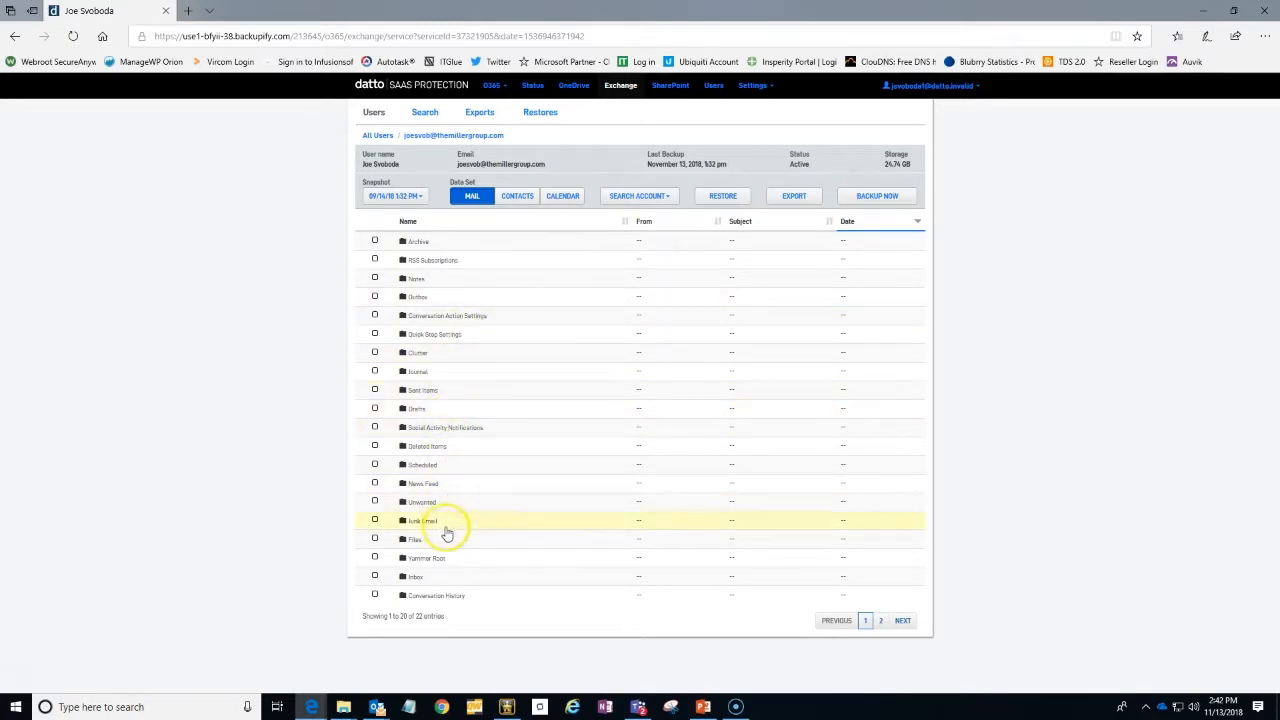
Open the Inbox folder in the snapshot, go to its second page and check the date of the newest message
{"action": "left_click", "coordinate": [432, 585]}
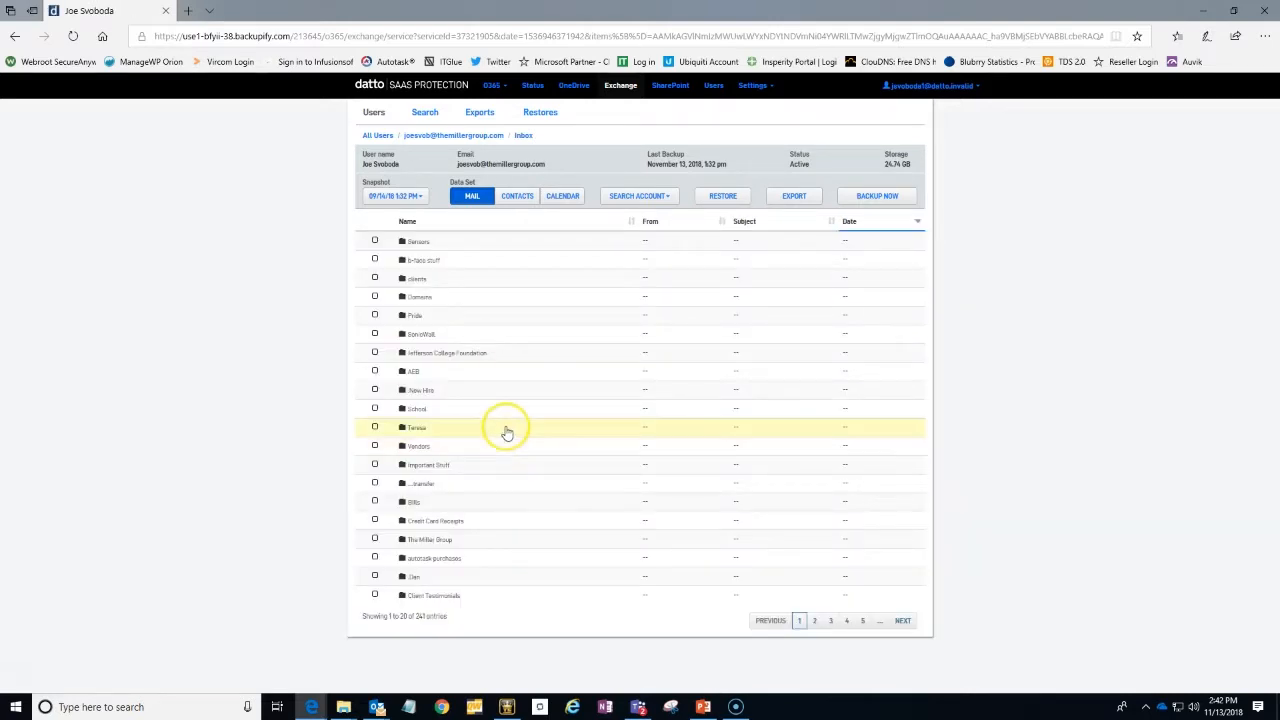
{"action": "left_click", "coordinate": [886, 621]}
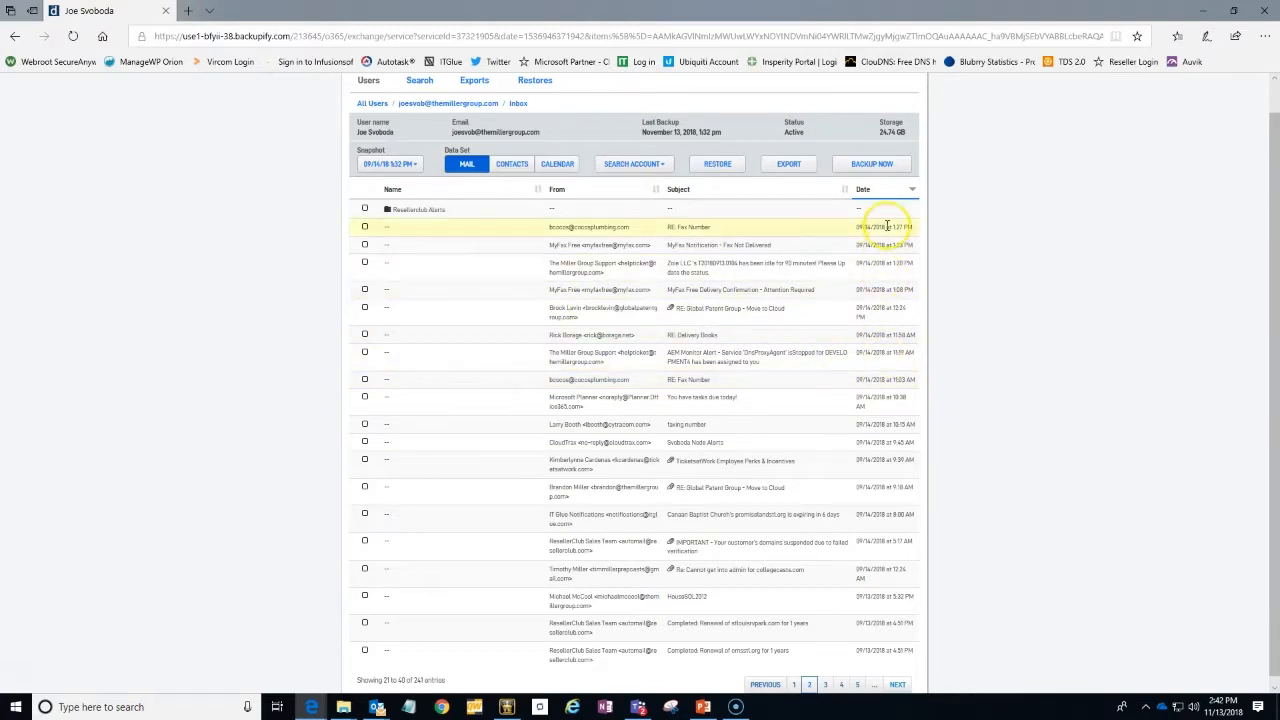
{"action": "left_click_drag", "start_coordinate": [881, 226], "coordinate": [859, 226]}
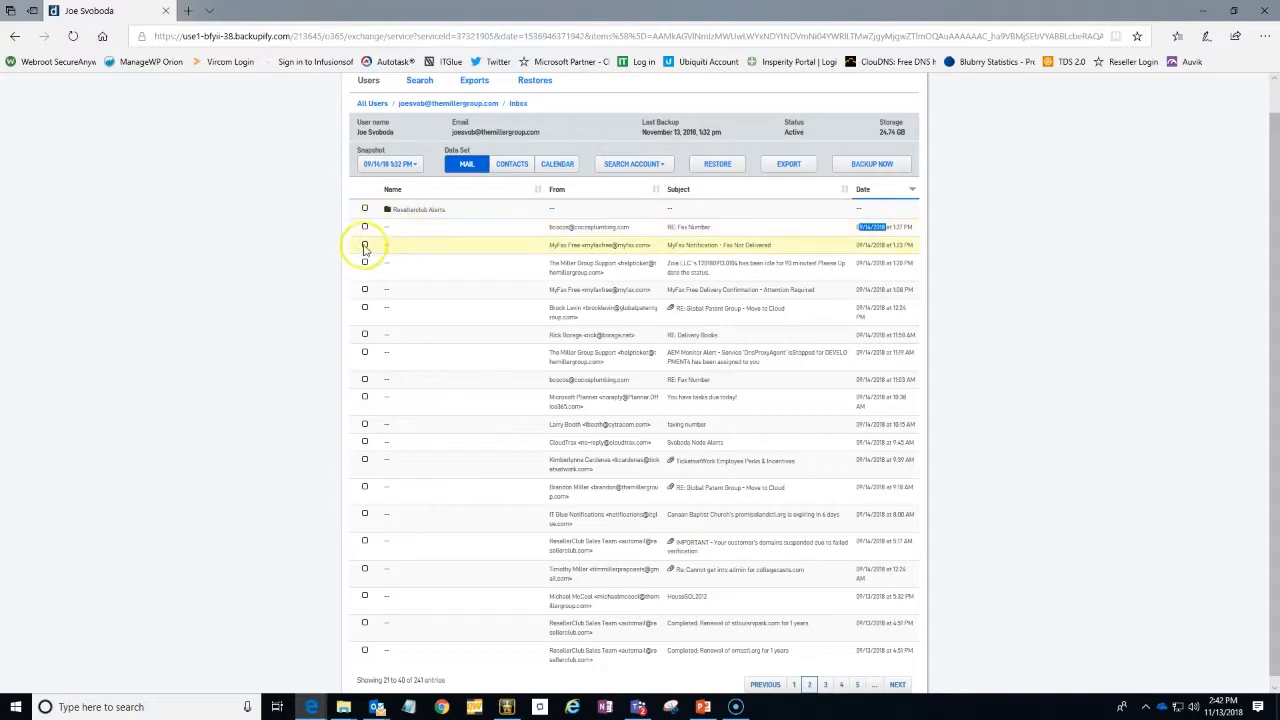
Select the "MyFax Notification - Fax Not Delivered" email, the 12:24 PM "RE: Global Patent Group - Move to Cloud" email and the Resellerclub Alerts folder
{"action": "left_click", "coordinate": [364, 245]}
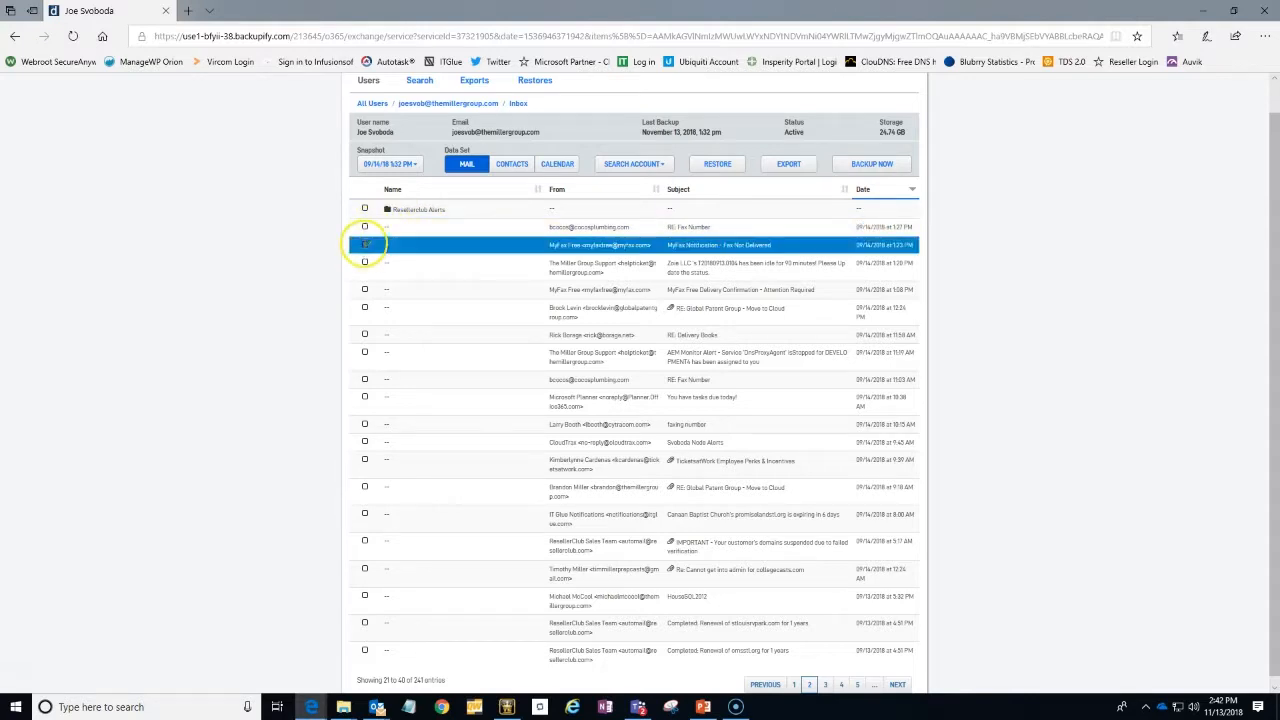
{"action": "left_click", "coordinate": [364, 308]}
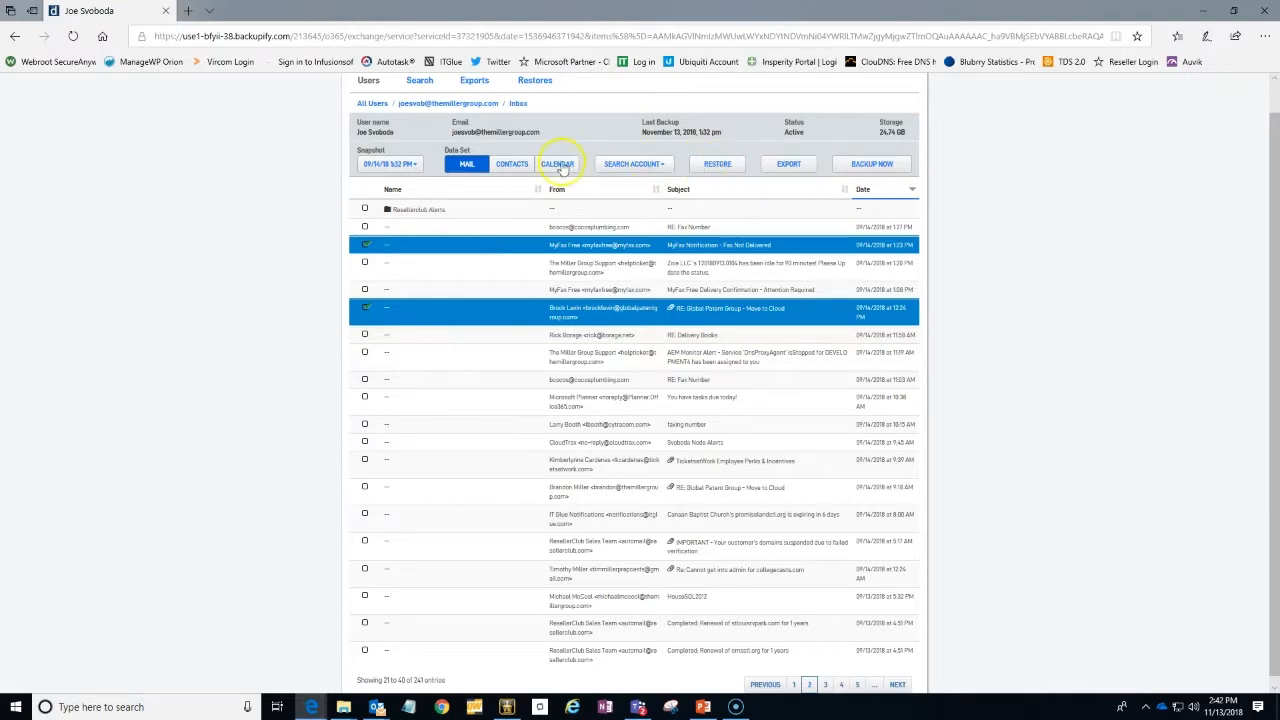
{"action": "left_click", "coordinate": [365, 209]}
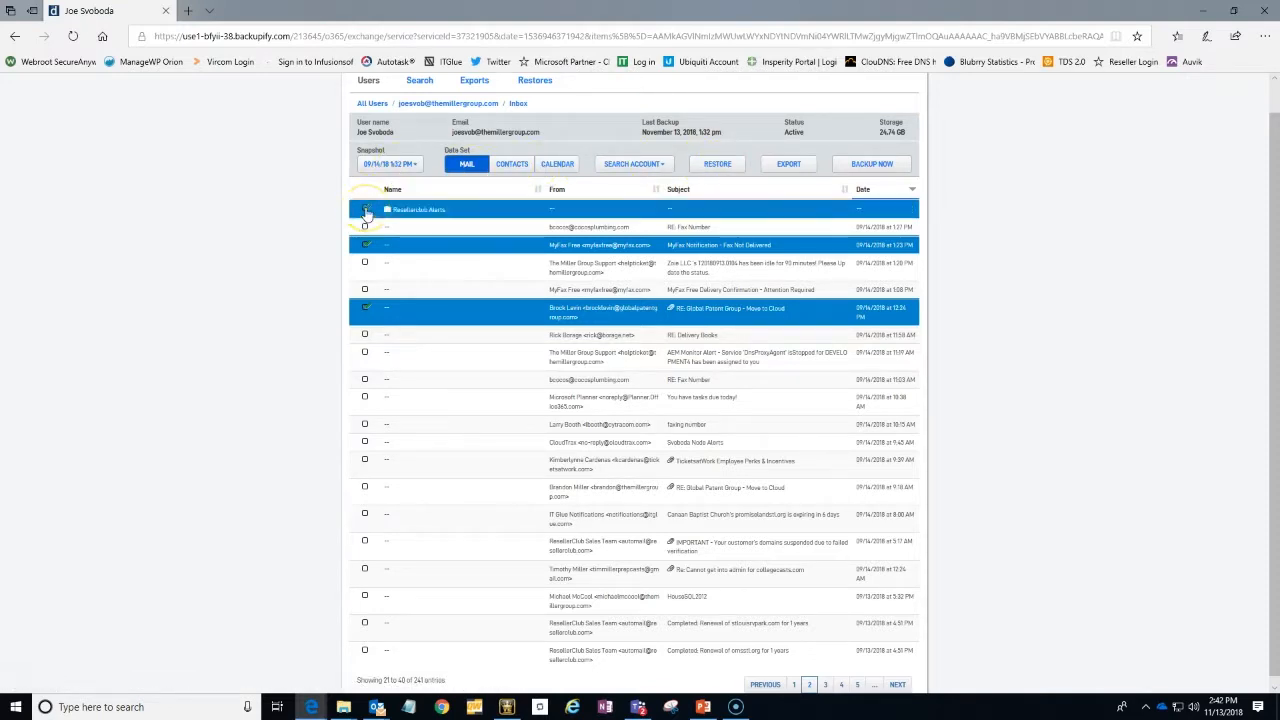
Restore only the selected items, not the whole snapshot, to the user's own mailbox
{"action": "left_click", "coordinate": [731, 168]}
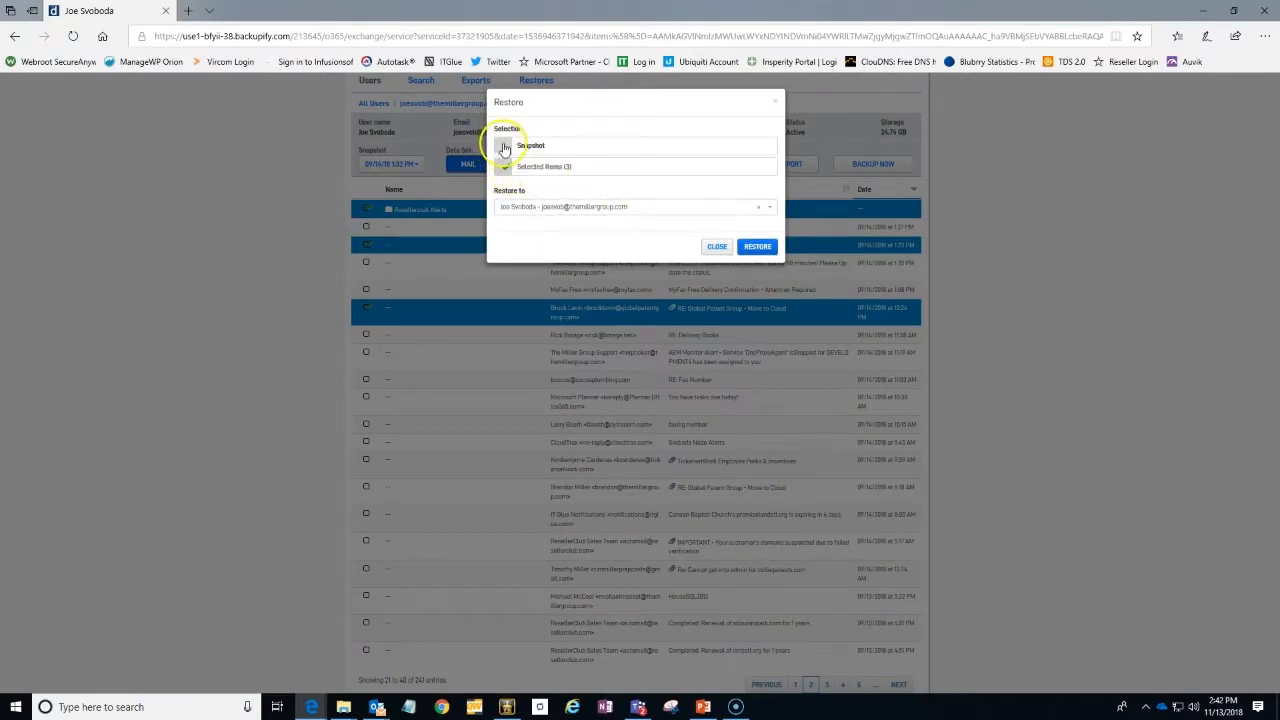
{"action": "left_click", "coordinate": [504, 146]}
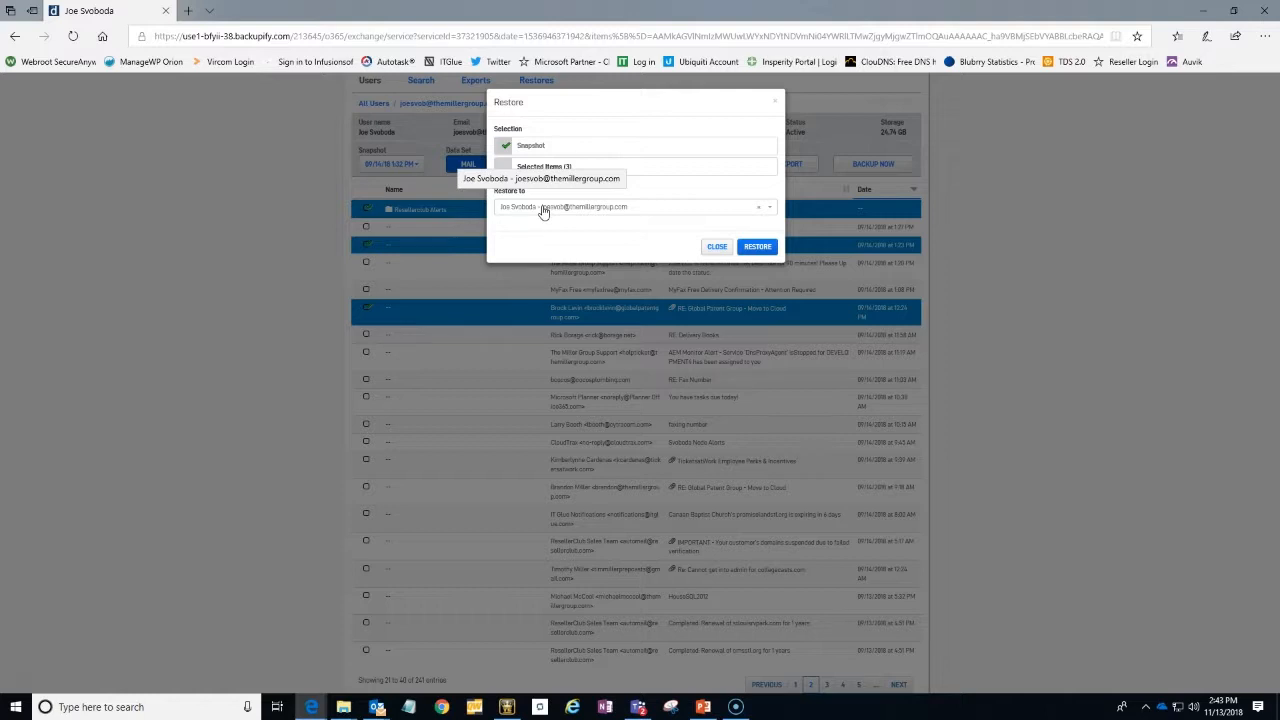
{"action": "left_click", "coordinate": [505, 167]}
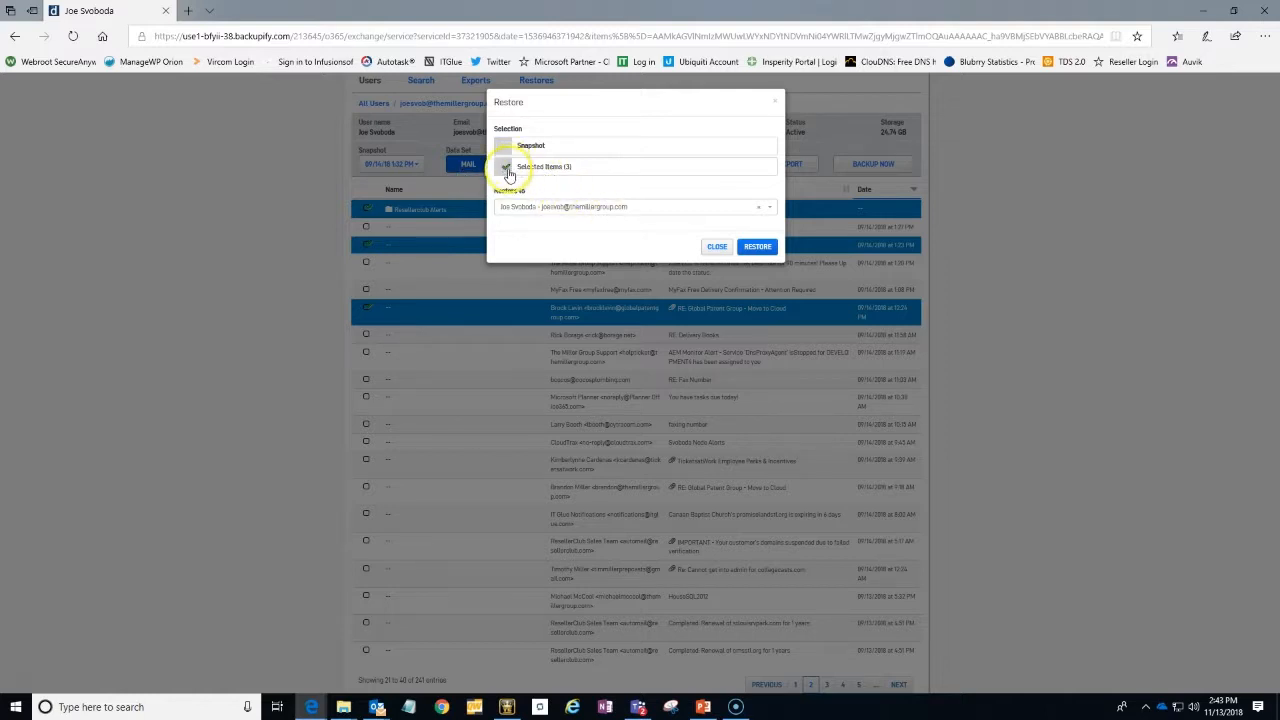
{"action": "left_click", "coordinate": [758, 247]}
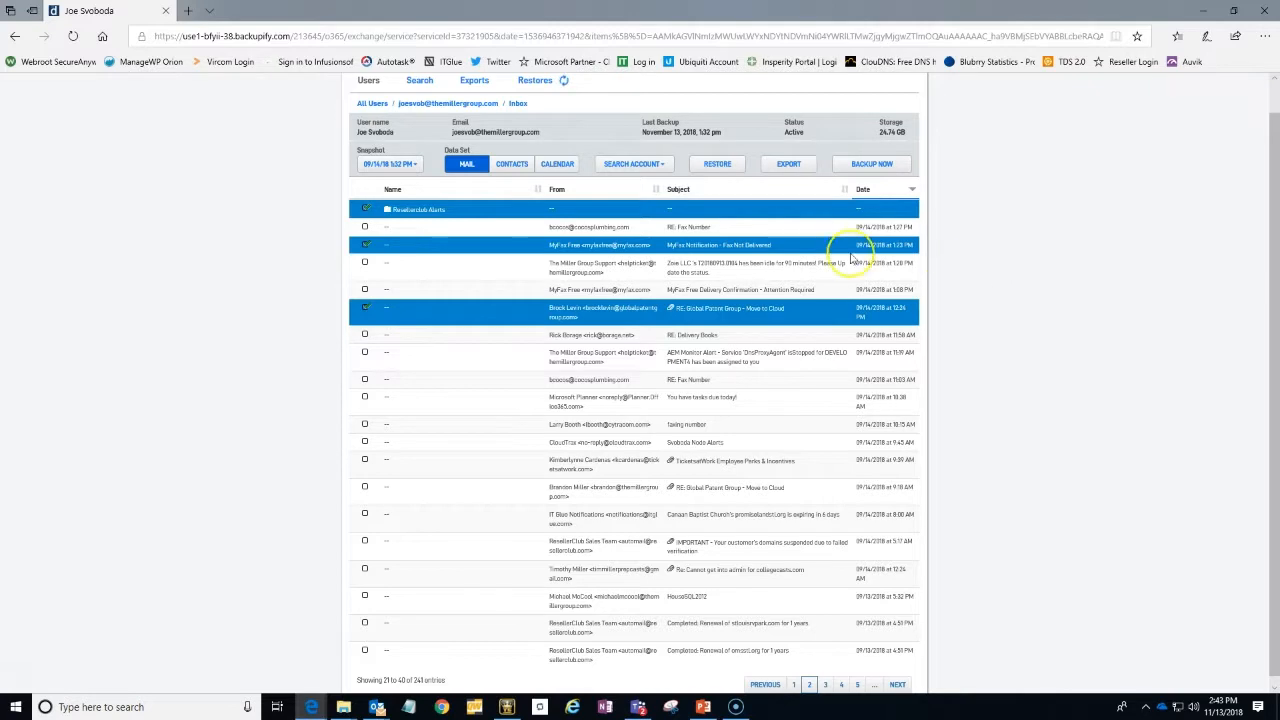
Search the backed-up mail of all Exchange users for "microsoft"
{"action": "scroll", "coordinate": [585, 207], "scroll_direction": "up", "scroll_amount": 1}
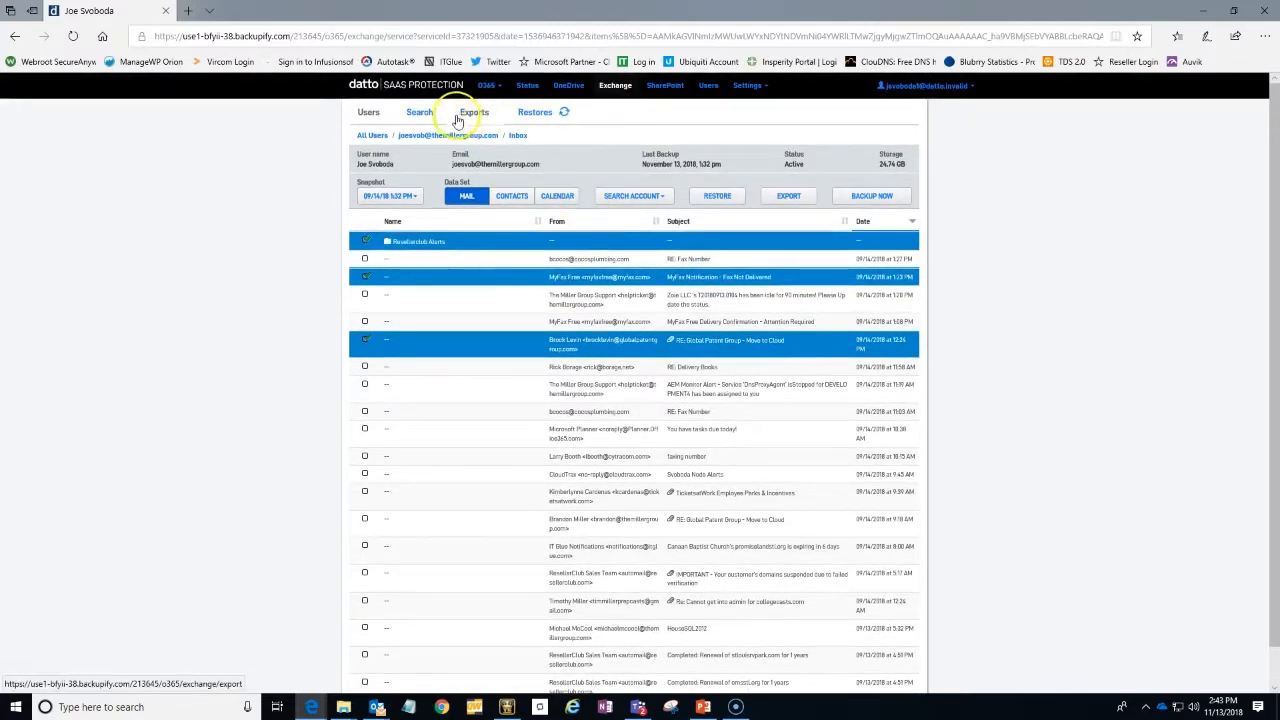
{"action": "left_click", "coordinate": [420, 112]}
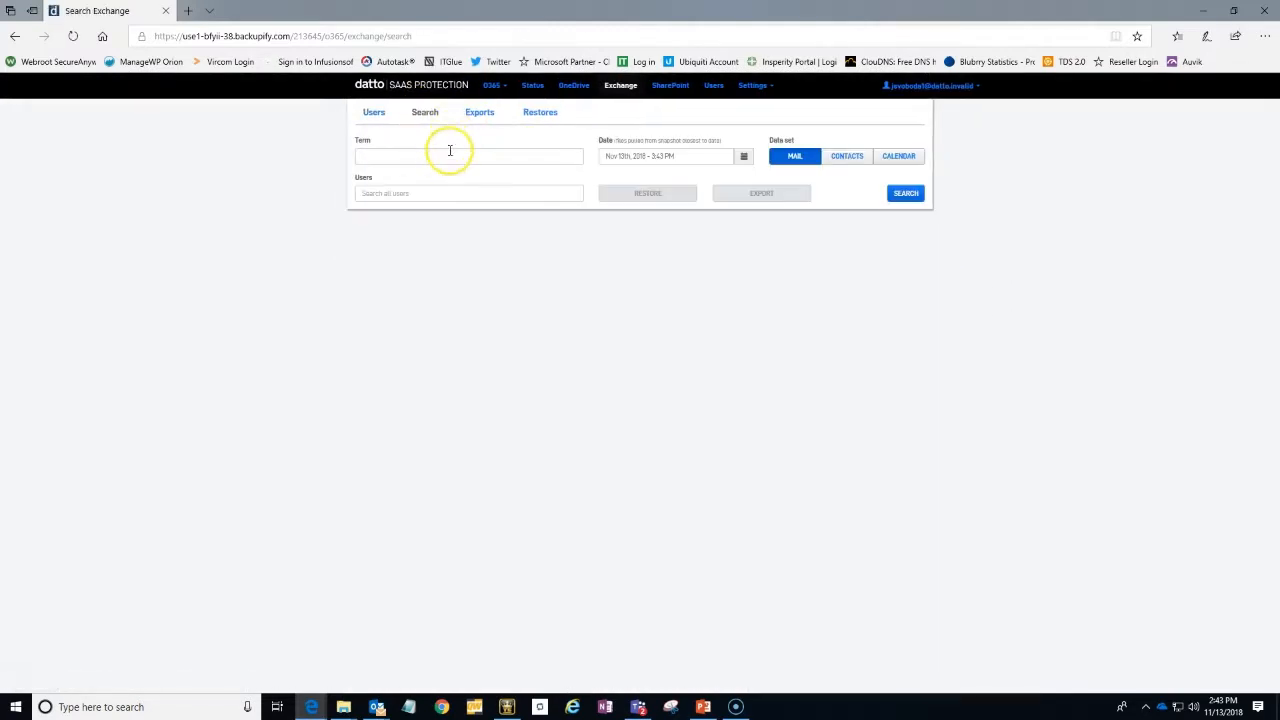
{"action": "left_click", "coordinate": [443, 156]}
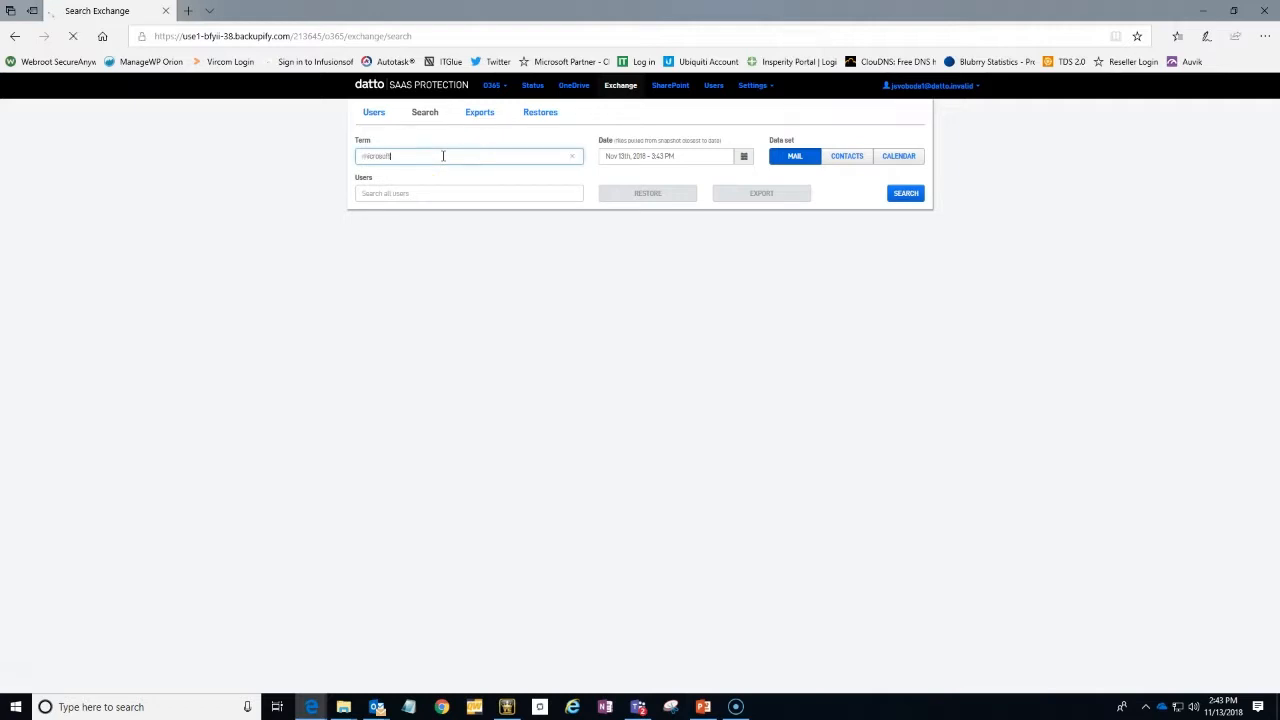
{"action": "key", "text": "Return"}
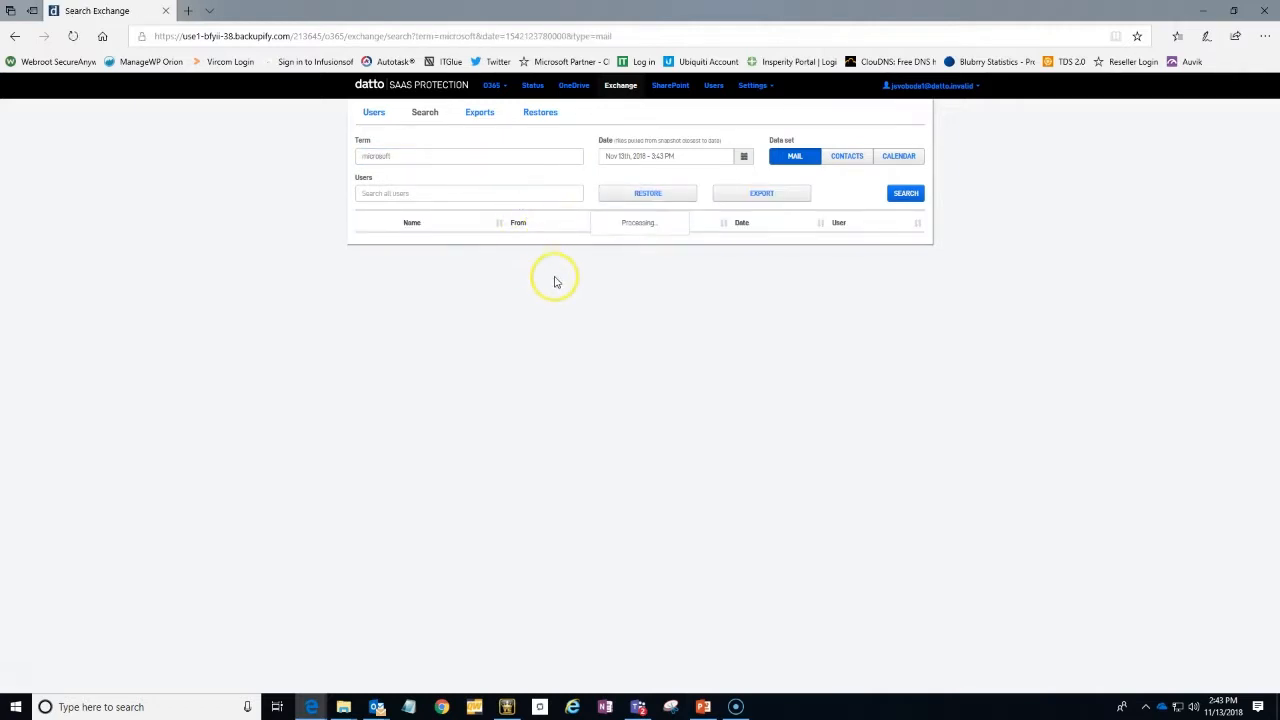
{"action": "left_click", "coordinate": [379, 190]}
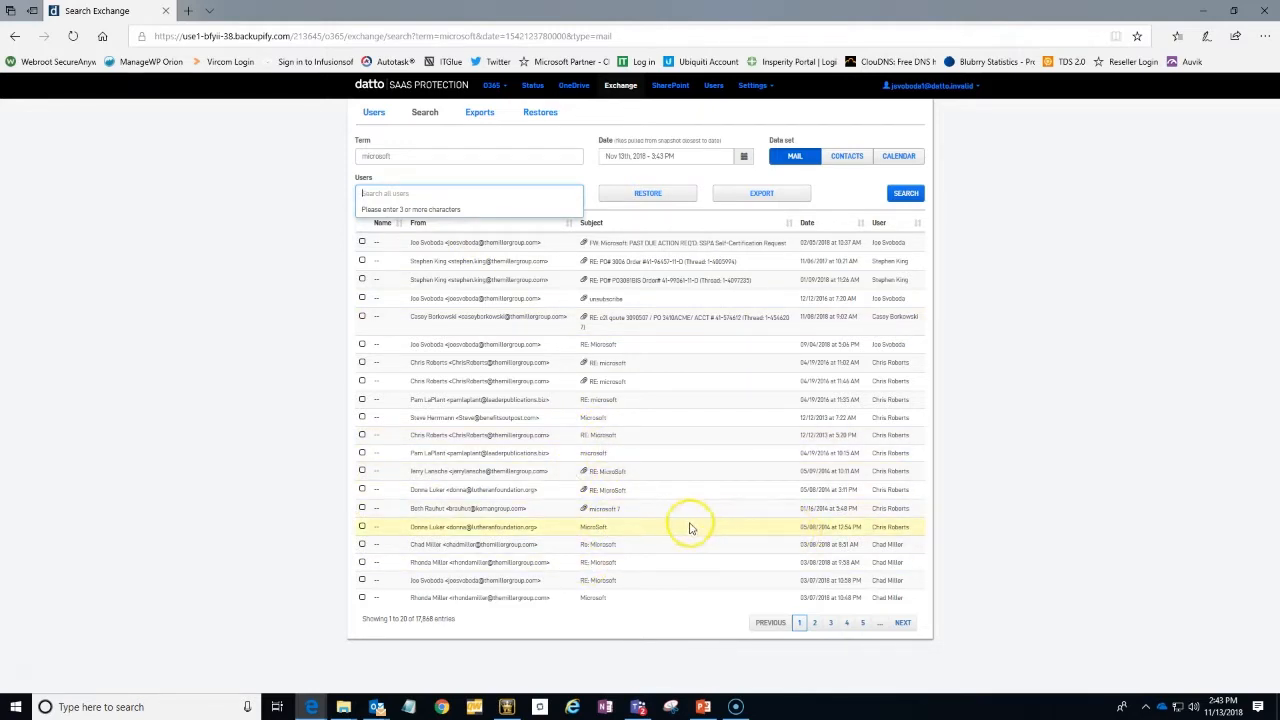
Review the Exchange export history and restore history, checking the start date of the full snapshot restore
{"action": "left_click", "coordinate": [493, 122]}
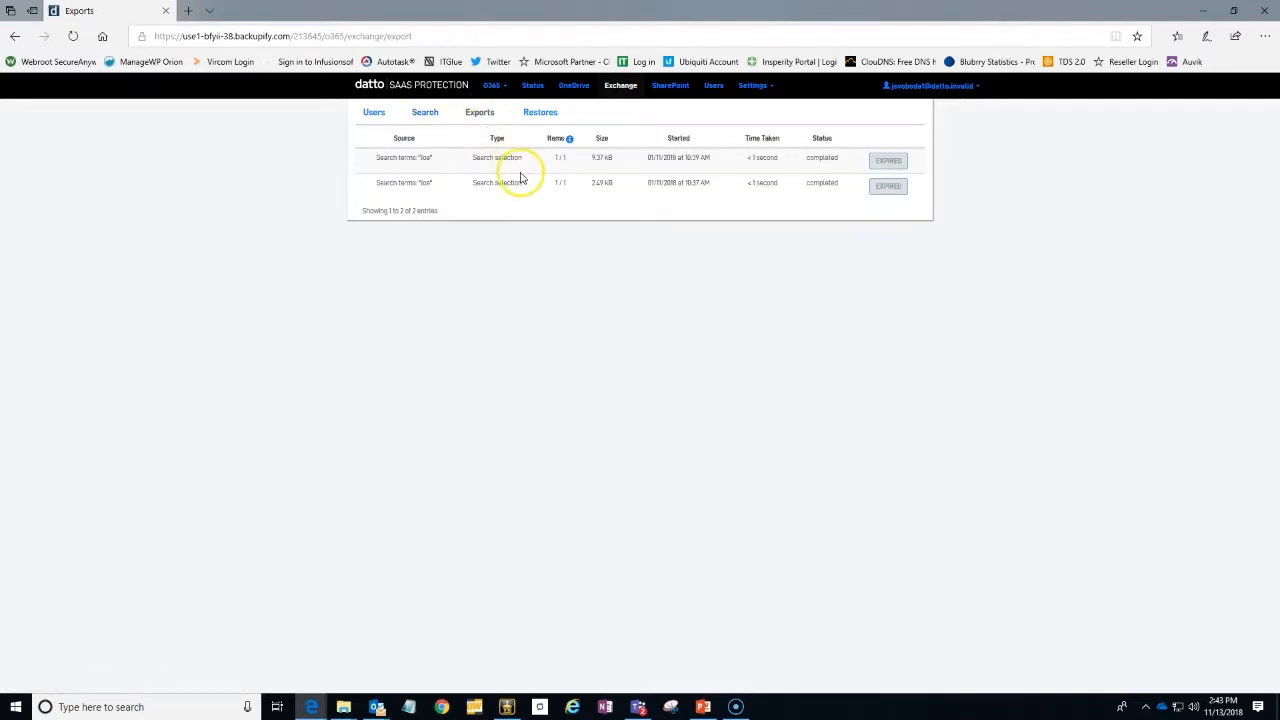
{"action": "left_click", "coordinate": [531, 116]}
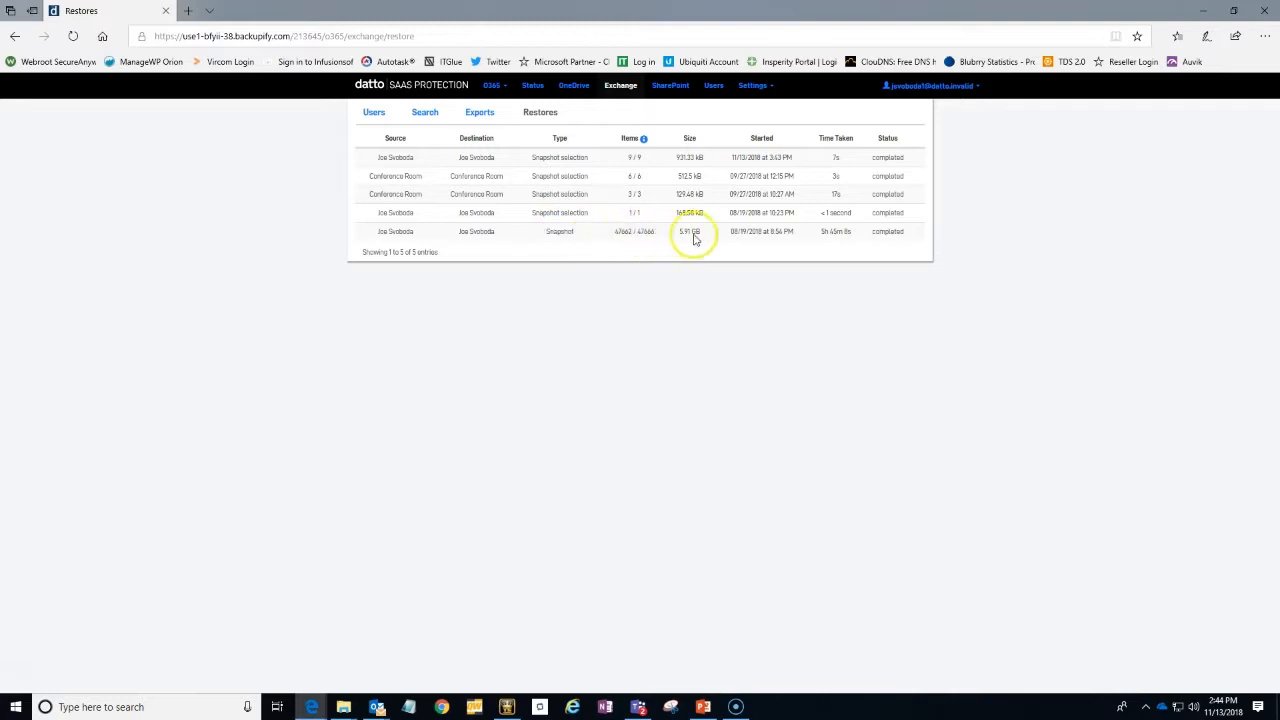
{"action": "left_click_drag", "start_coordinate": [783, 232], "coordinate": [744, 234]}
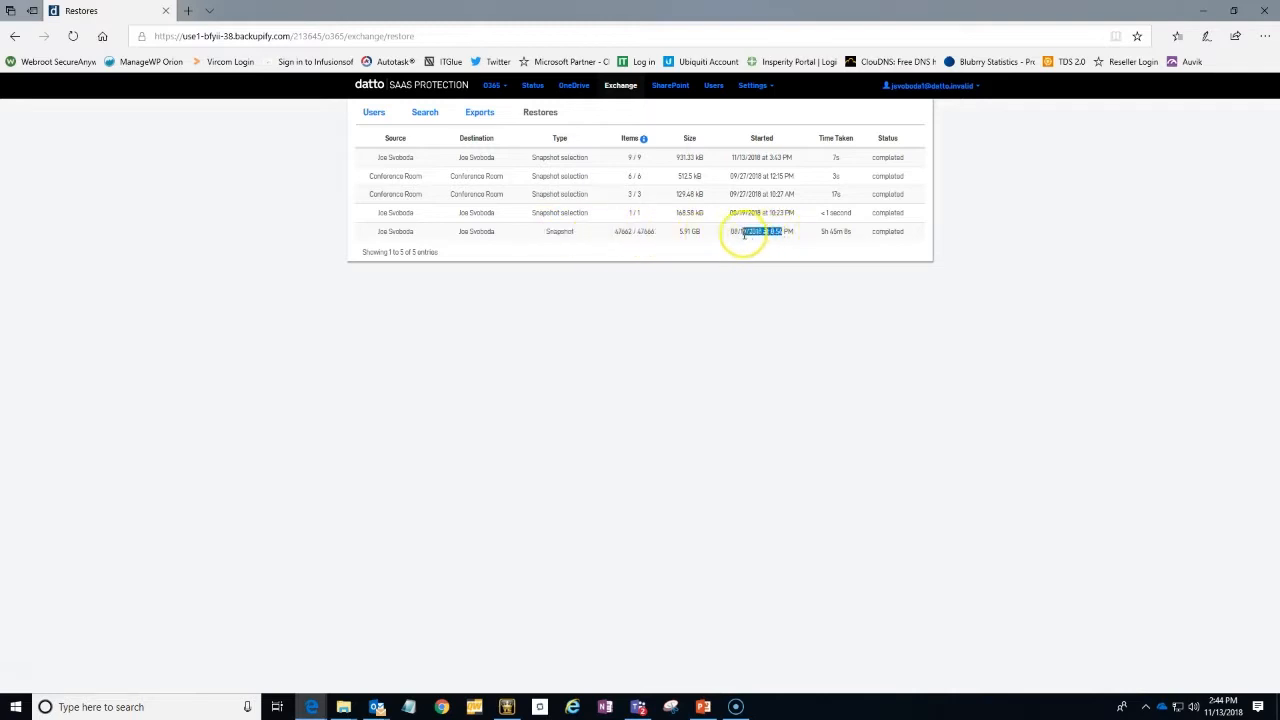
{"action": "left_click", "coordinate": [744, 234]}
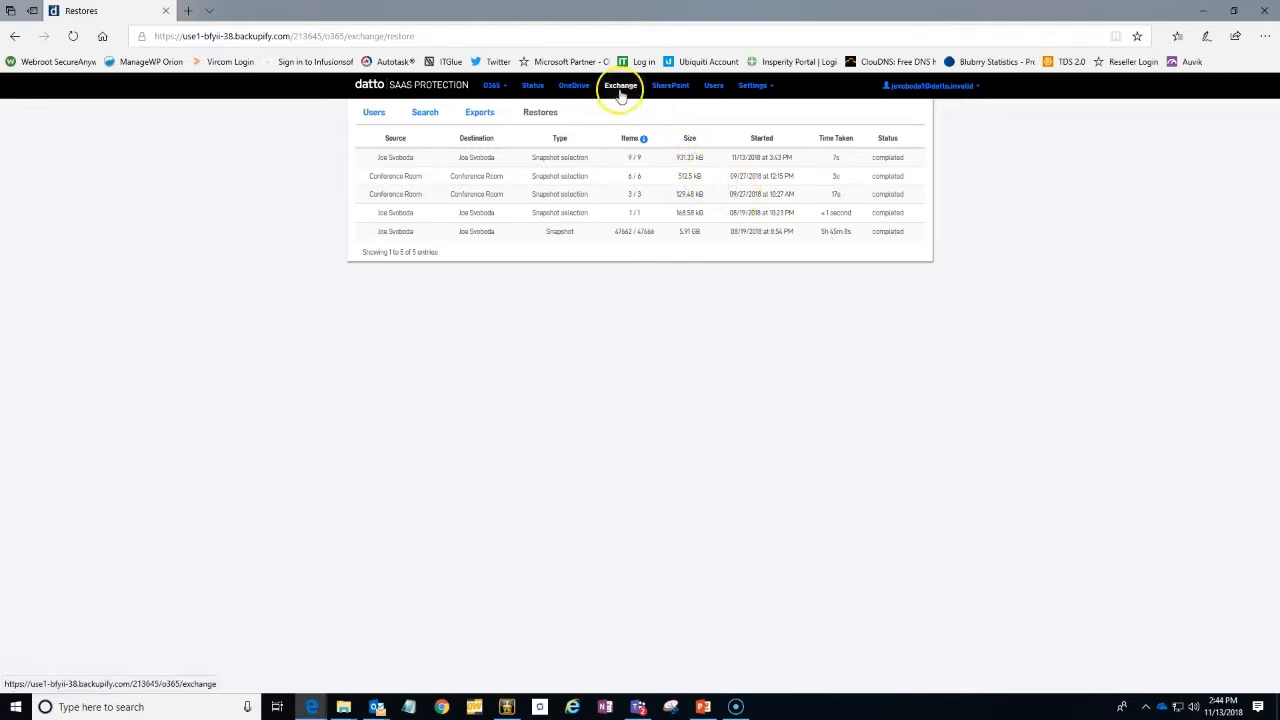
Look up the user by first name in the OneDrive backups and open the first OneDrive folder of the account without the "2" suffix
{"action": "left_click", "coordinate": [574, 88]}
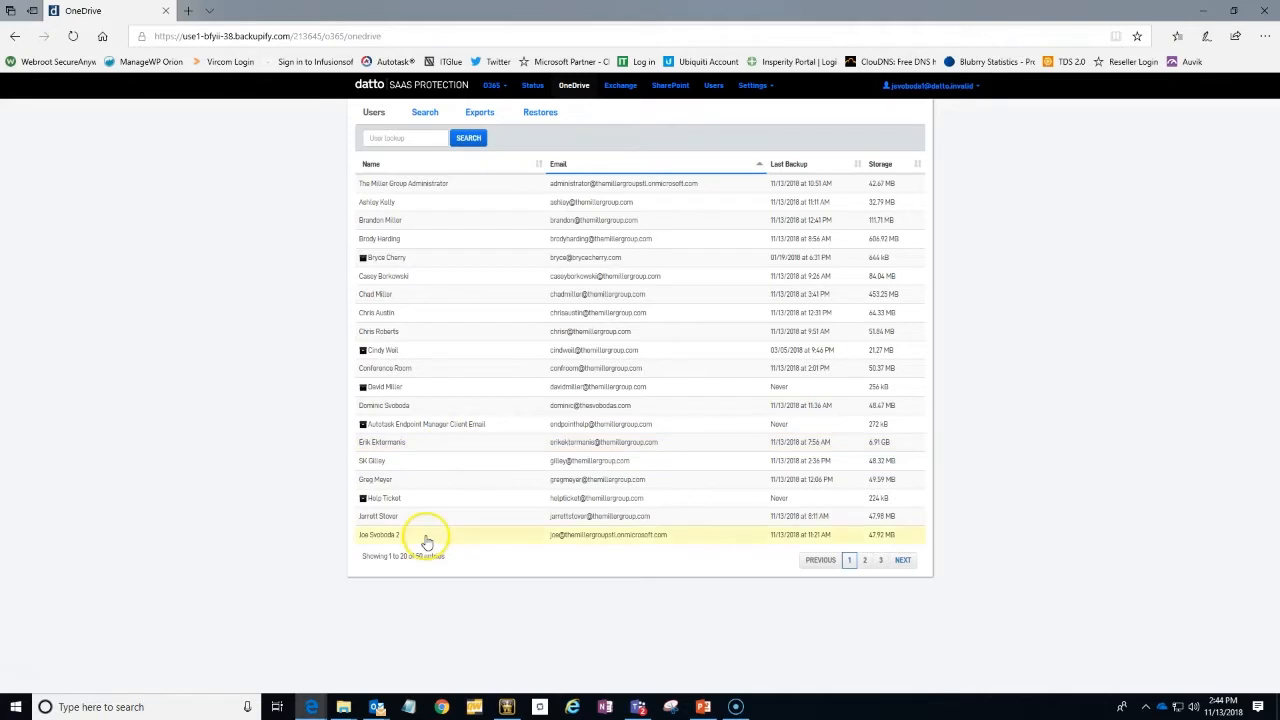
{"action": "left_click", "coordinate": [419, 138]}
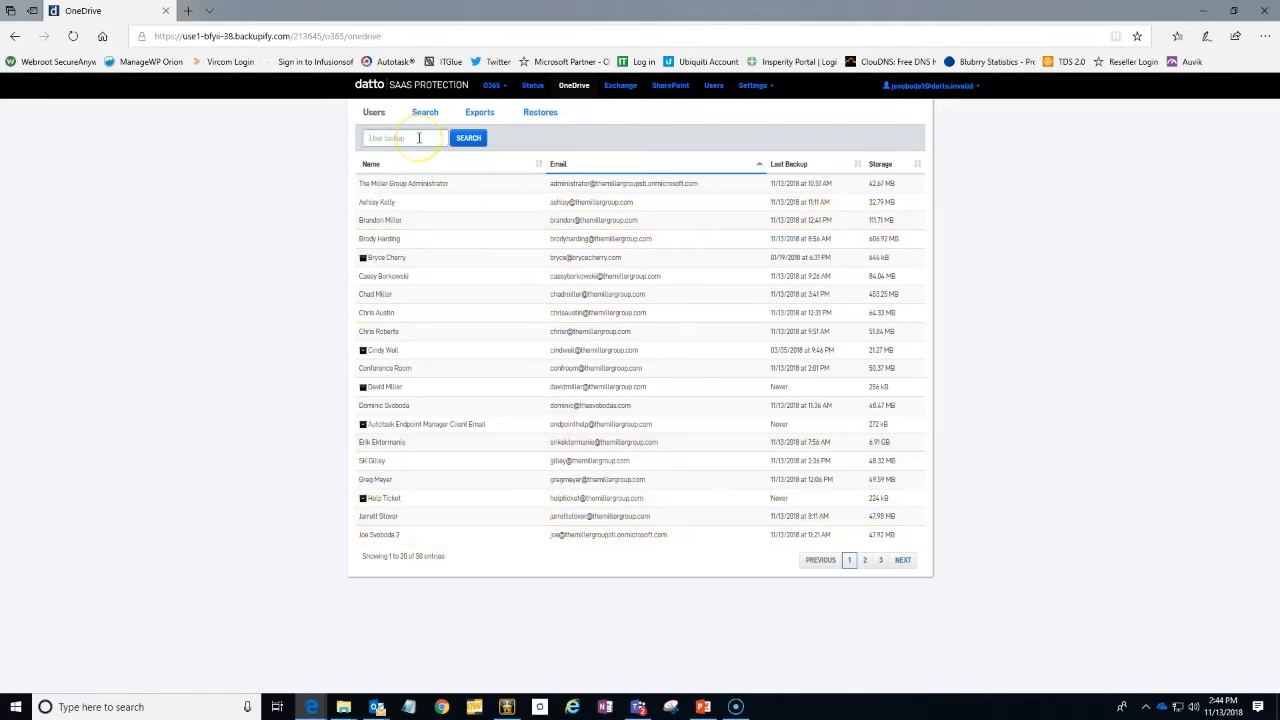
{"action": "type", "text": "joe"}
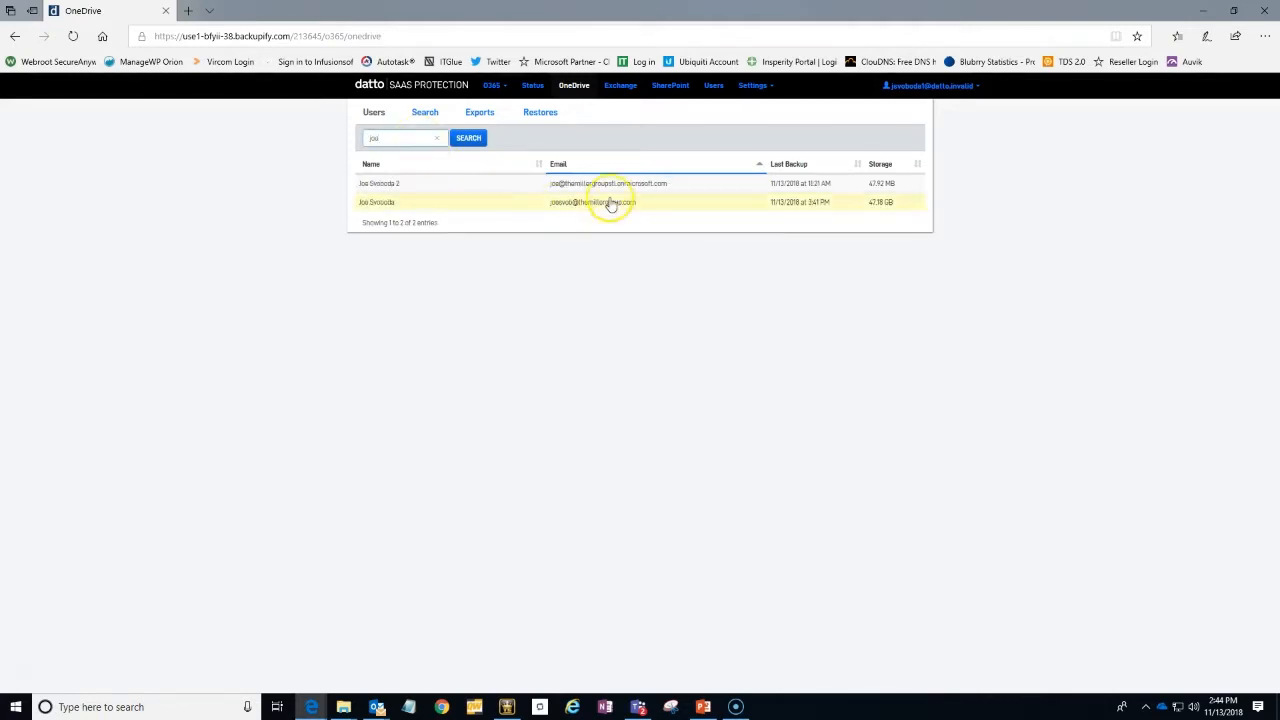
{"action": "left_click", "coordinate": [608, 203]}
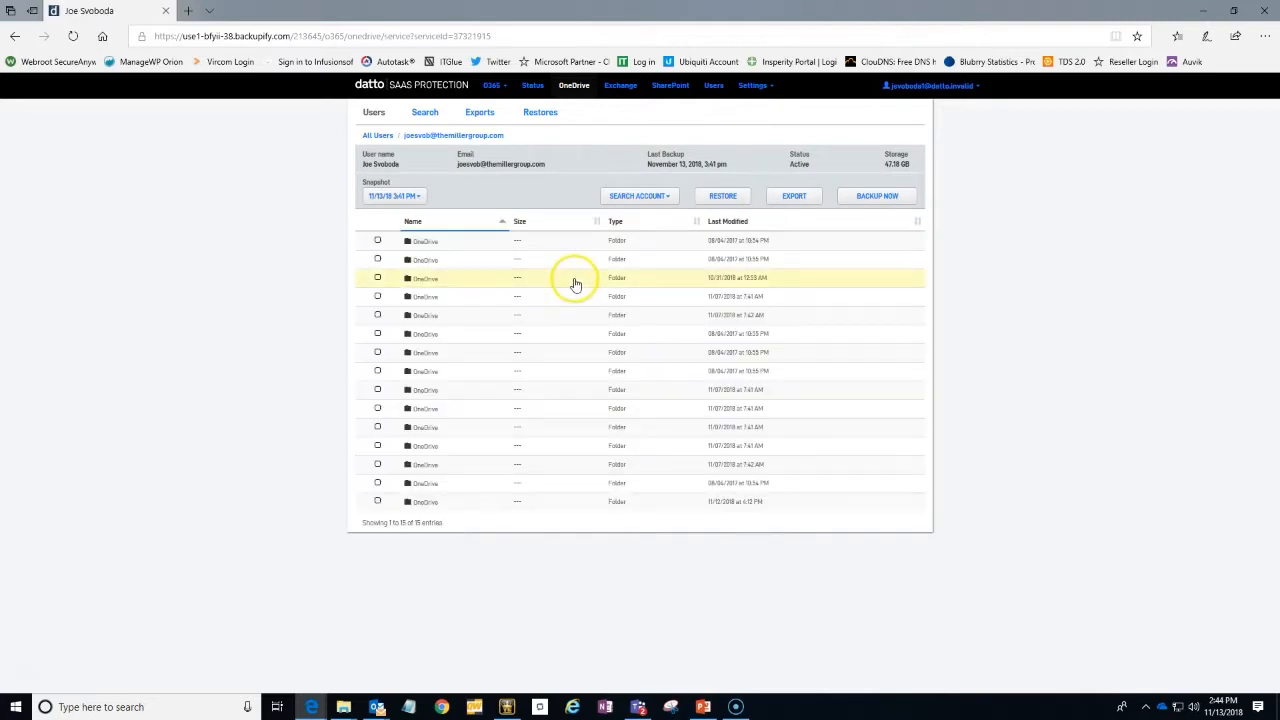
{"action": "left_click", "coordinate": [420, 241]}
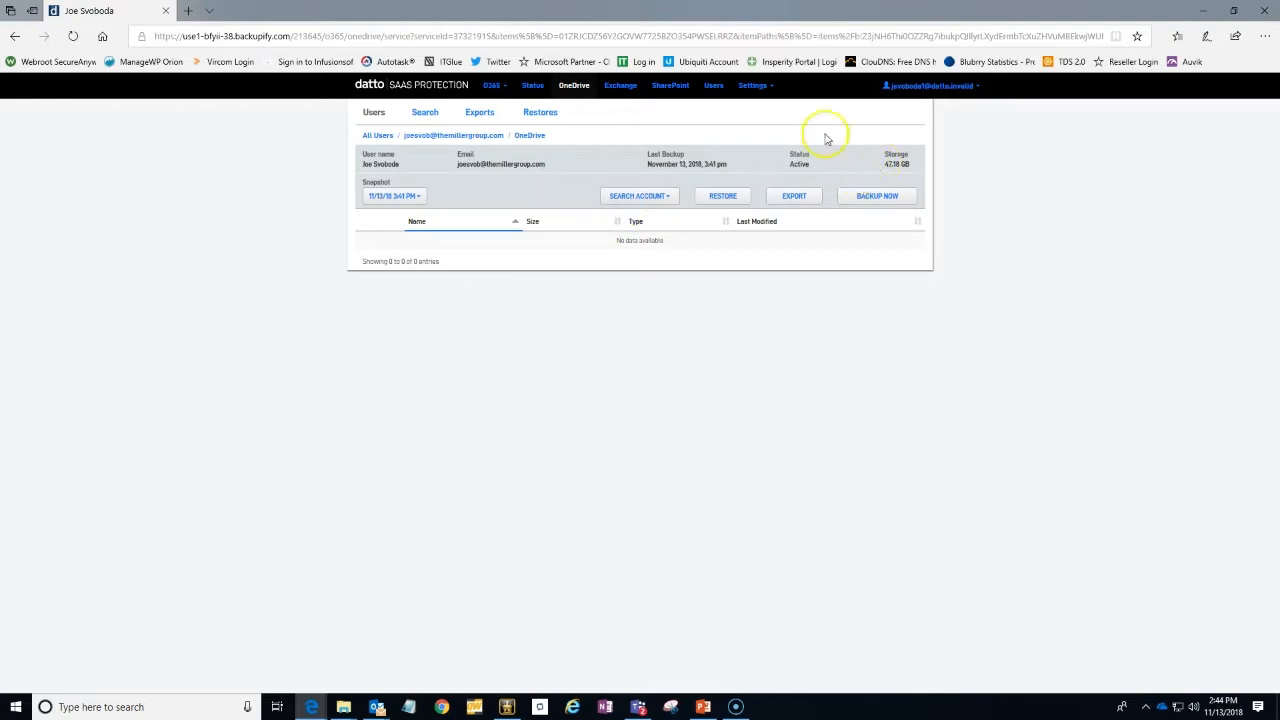
Check the overall Office 365 backup status, and browse the SharePoint backup of /sites/Development down to the General folder in Documents
{"action": "left_click", "coordinate": [531, 86]}
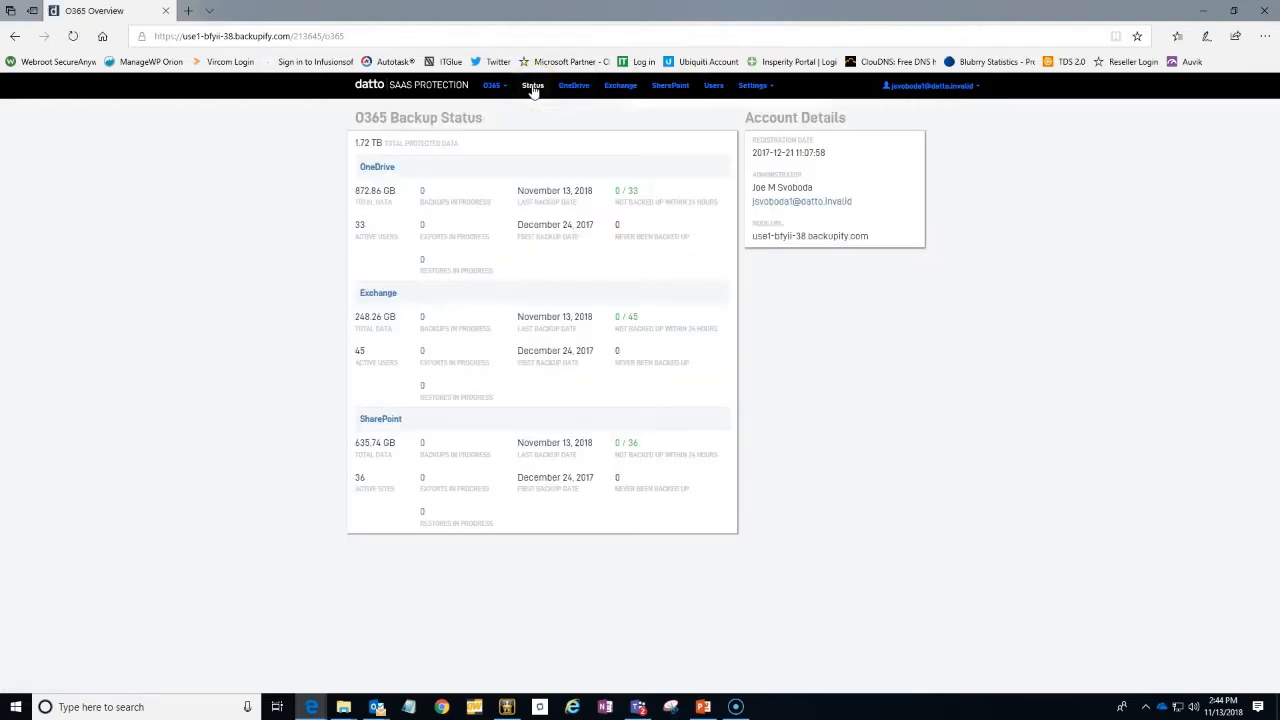
{"action": "left_click", "coordinate": [674, 90]}
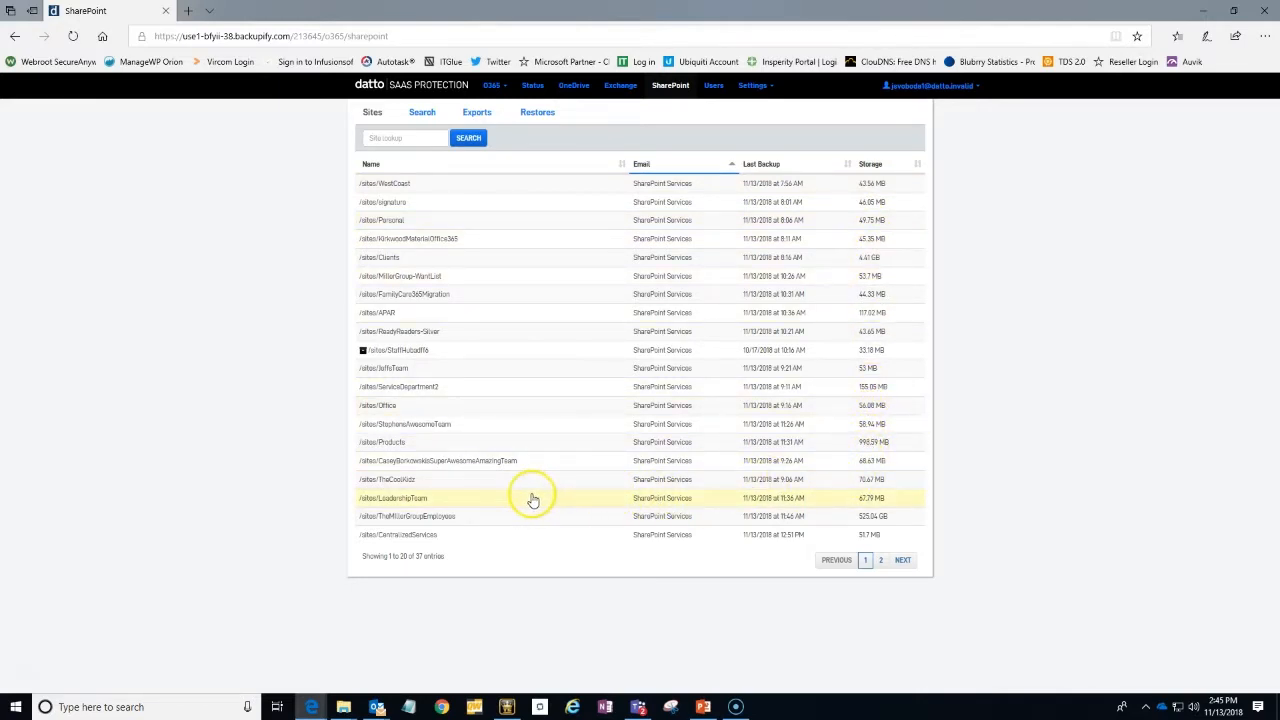
{"action": "left_click", "coordinate": [880, 562]}
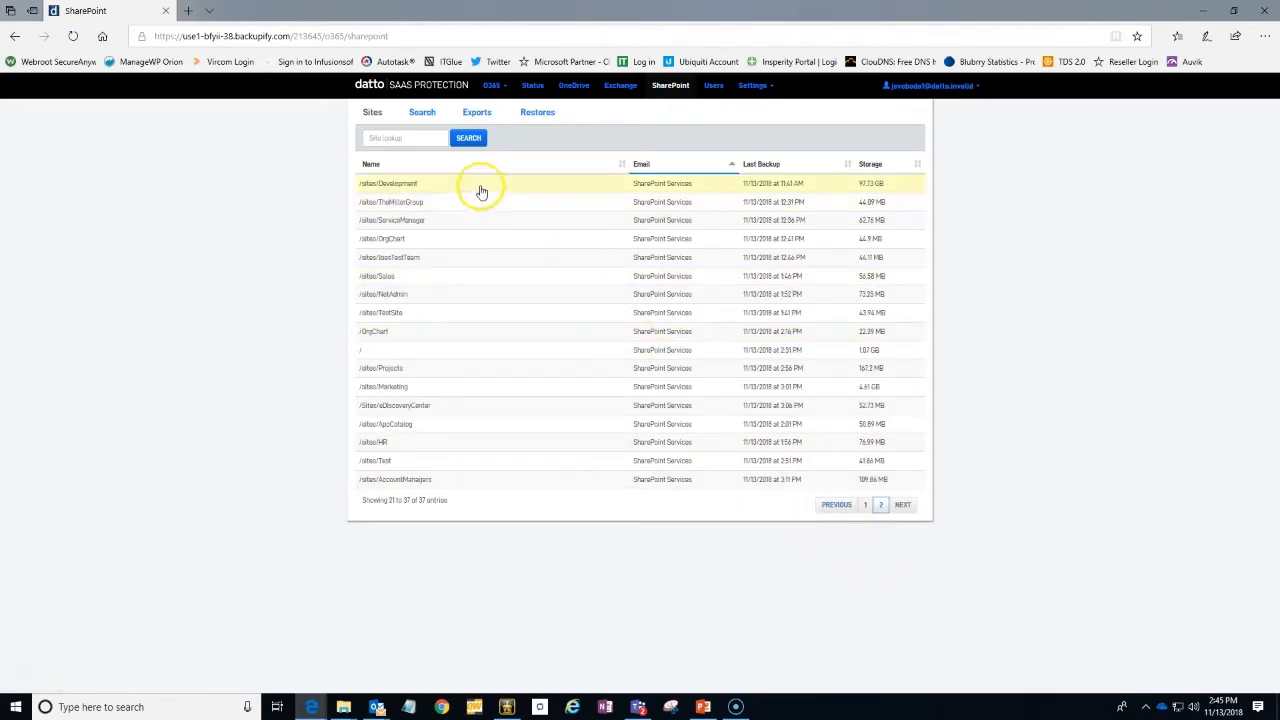
{"action": "left_click", "coordinate": [480, 191]}
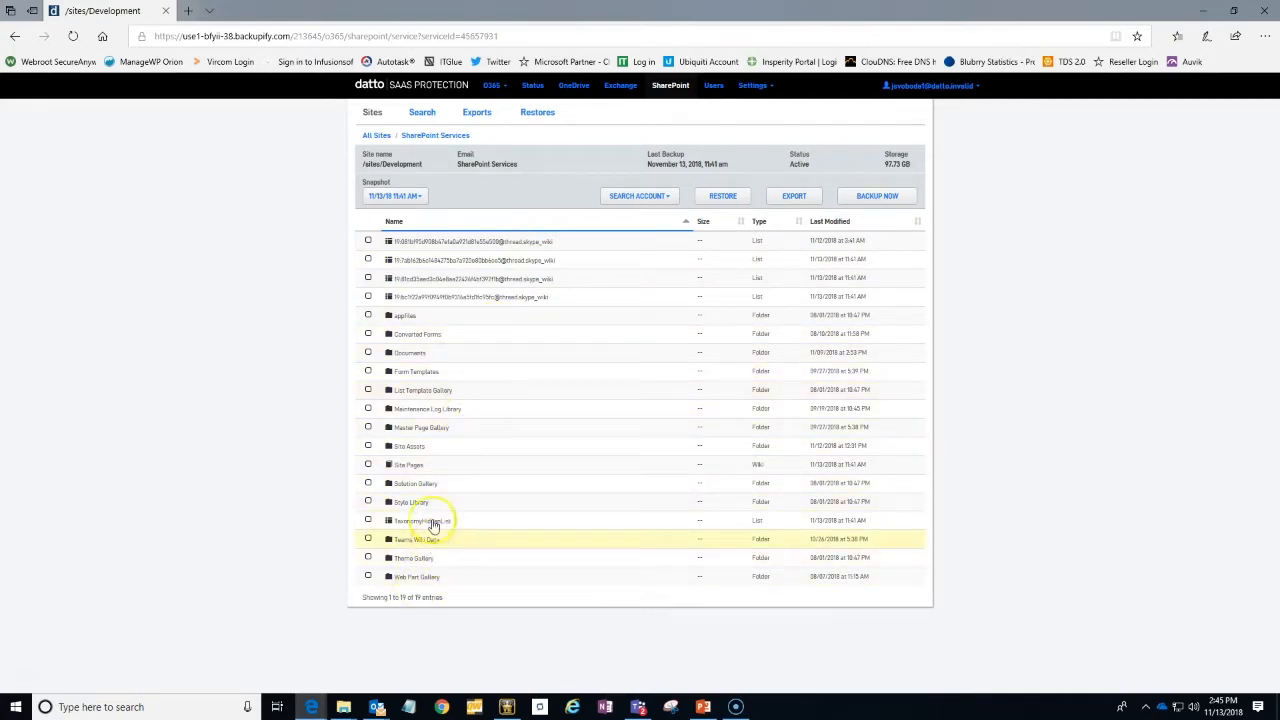
{"action": "left_click", "coordinate": [441, 353]}
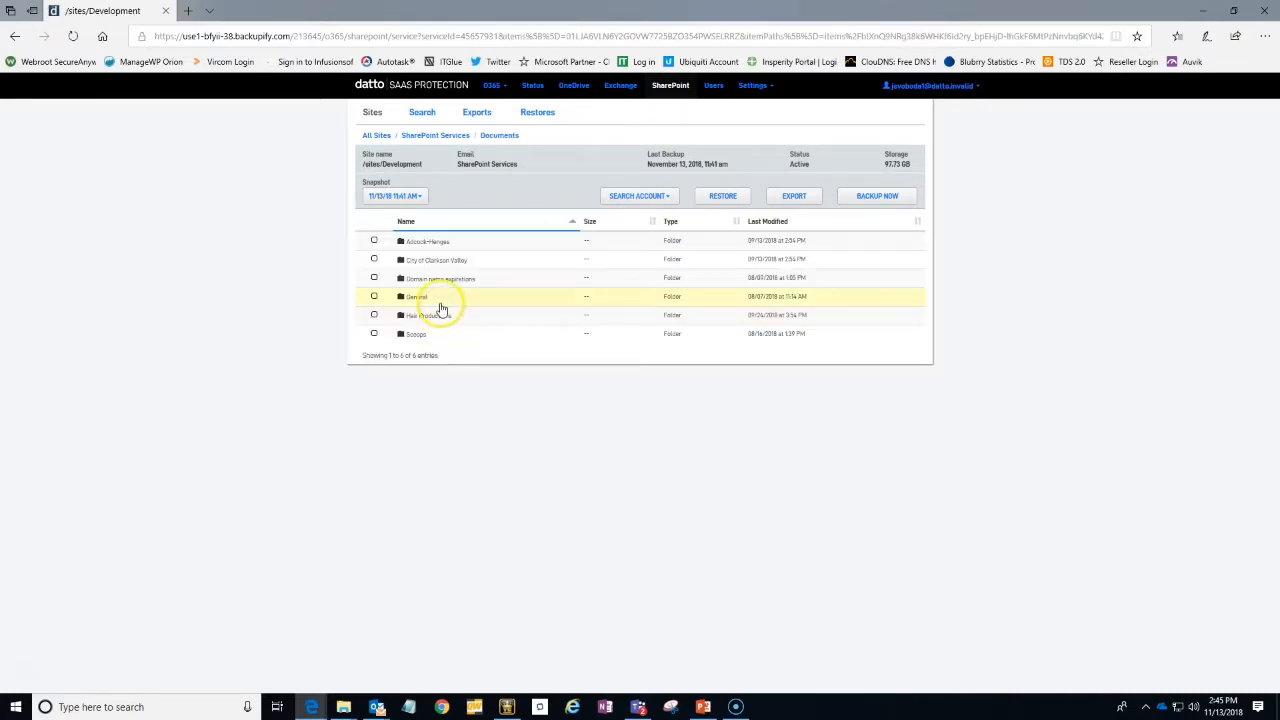
{"action": "left_click", "coordinate": [441, 299]}
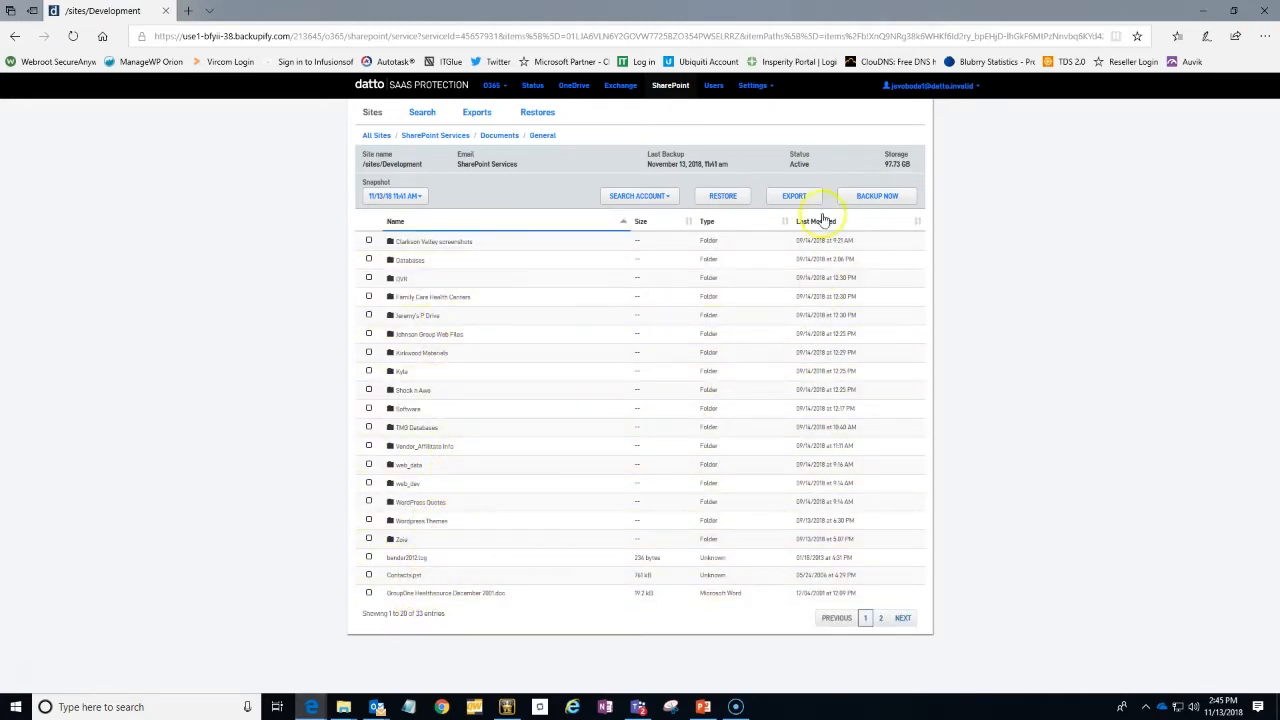
Review the seat management settings for backed-up users and shared mailboxes, and open the reporting page
{"action": "left_click", "coordinate": [711, 86]}
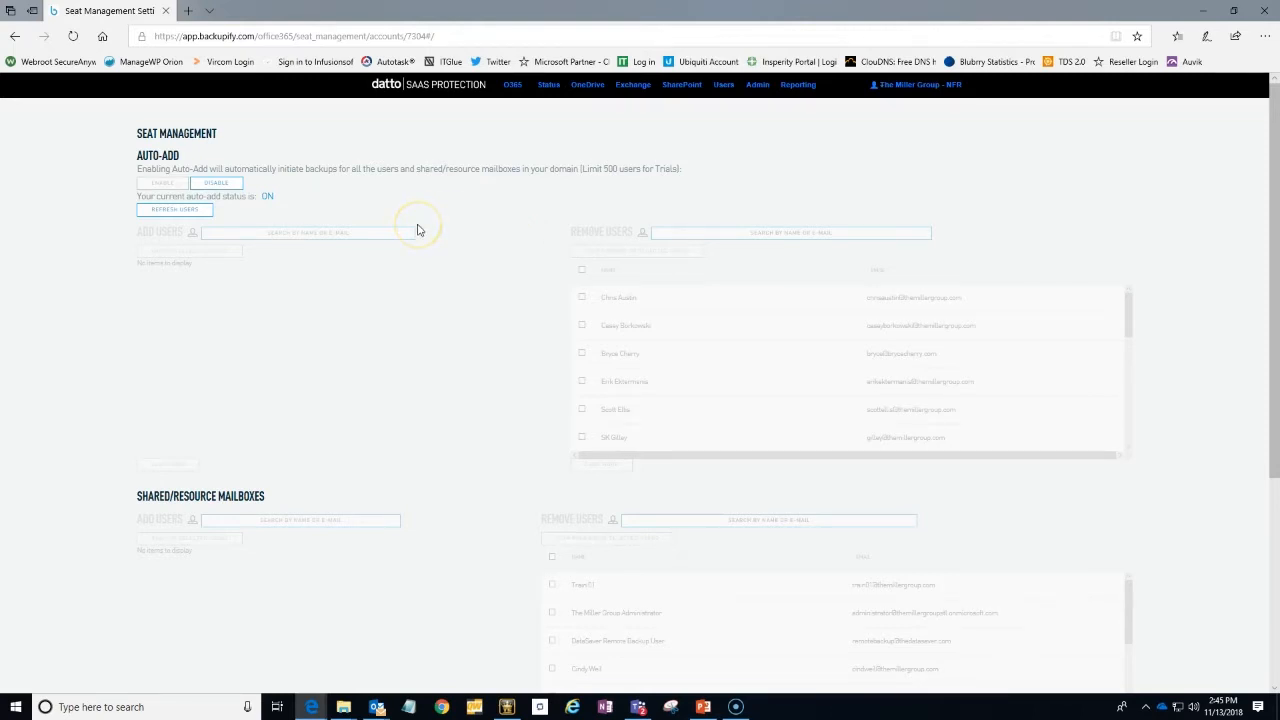
{"action": "left_click", "coordinate": [484, 256]}
{"action": "left_click", "coordinate": [801, 86]}
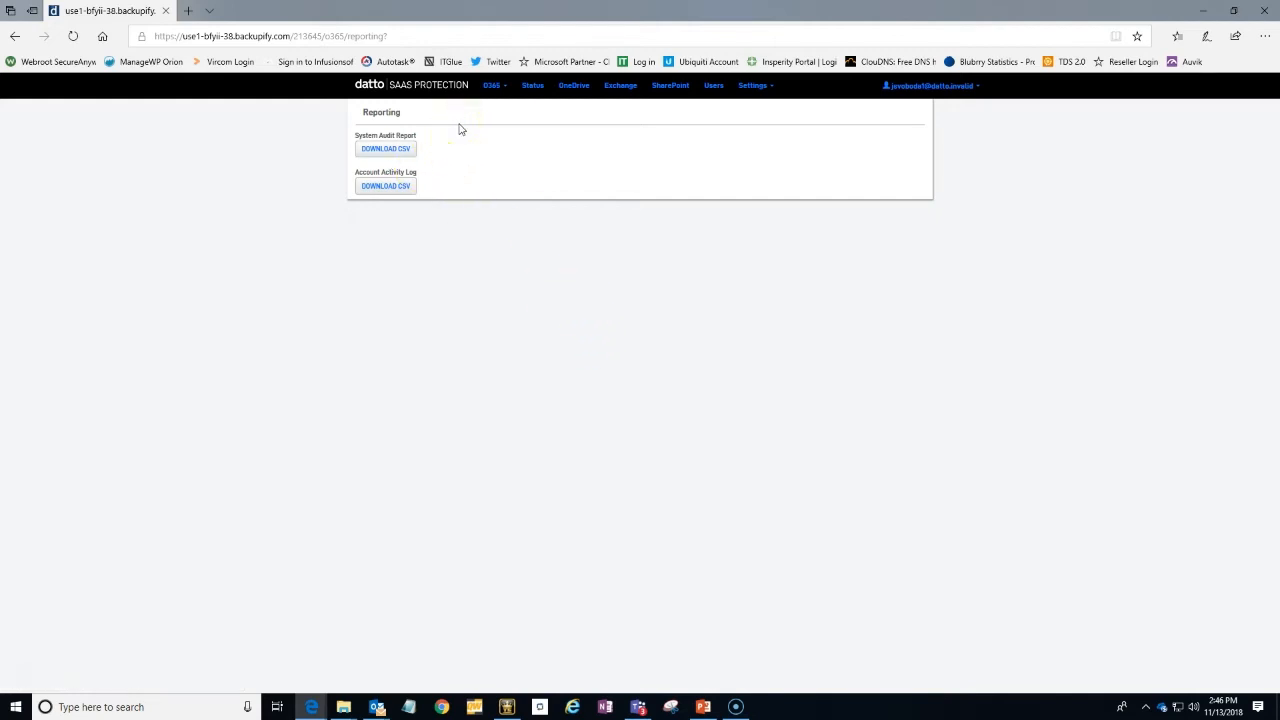
{"action": "left_click", "coordinate": [736, 706]}
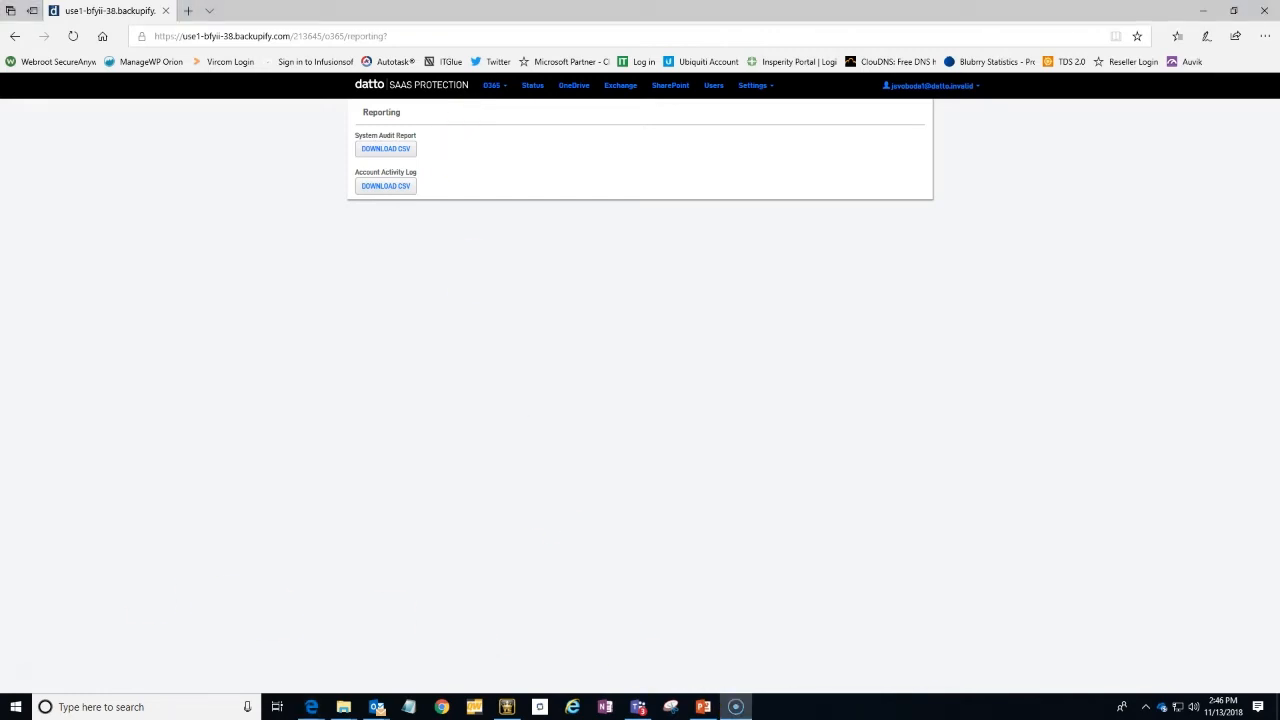